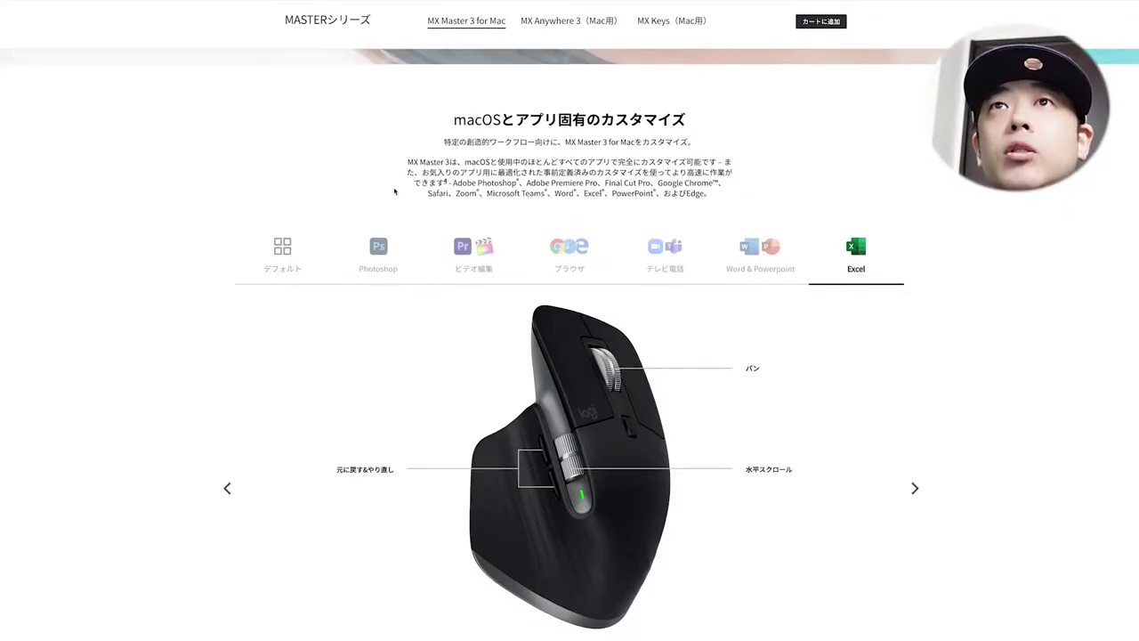
View the MX Master 3 button customizations on the product page for Photoshop, video editing, browser, video calls, Word & Powerpoint and Excel.
left_click(395, 259)
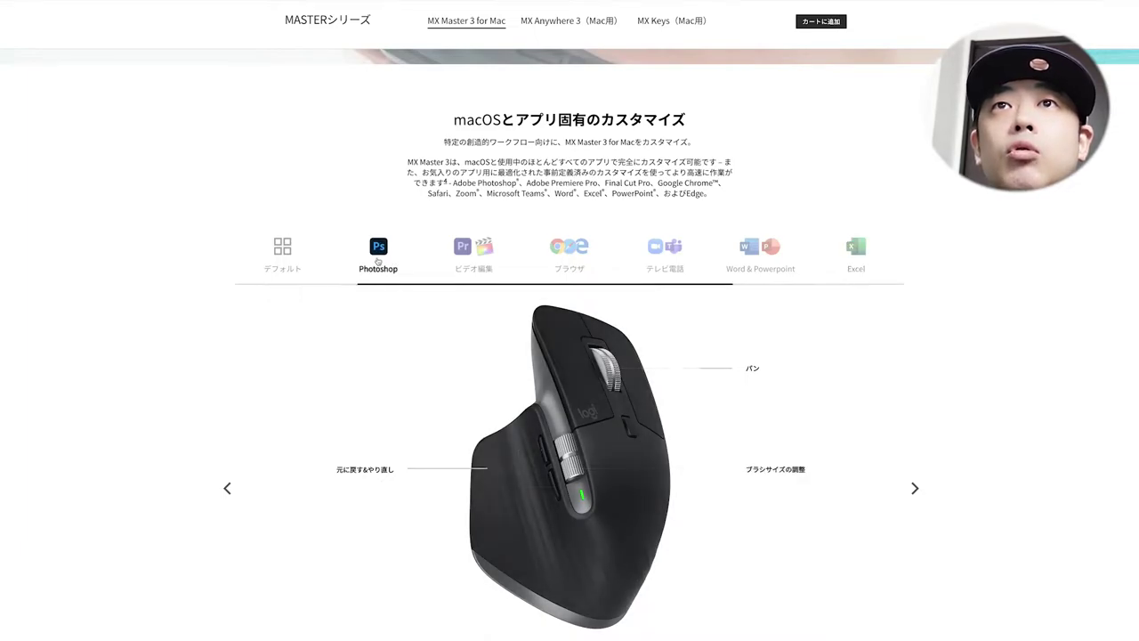
left_click(480, 257)
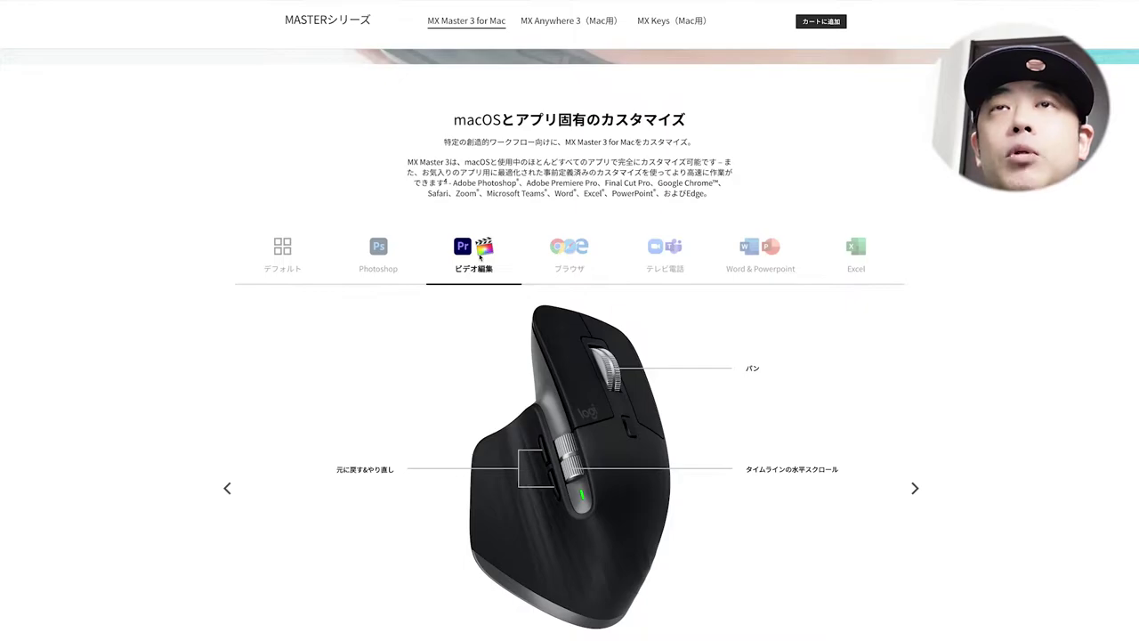
left_click(559, 260)
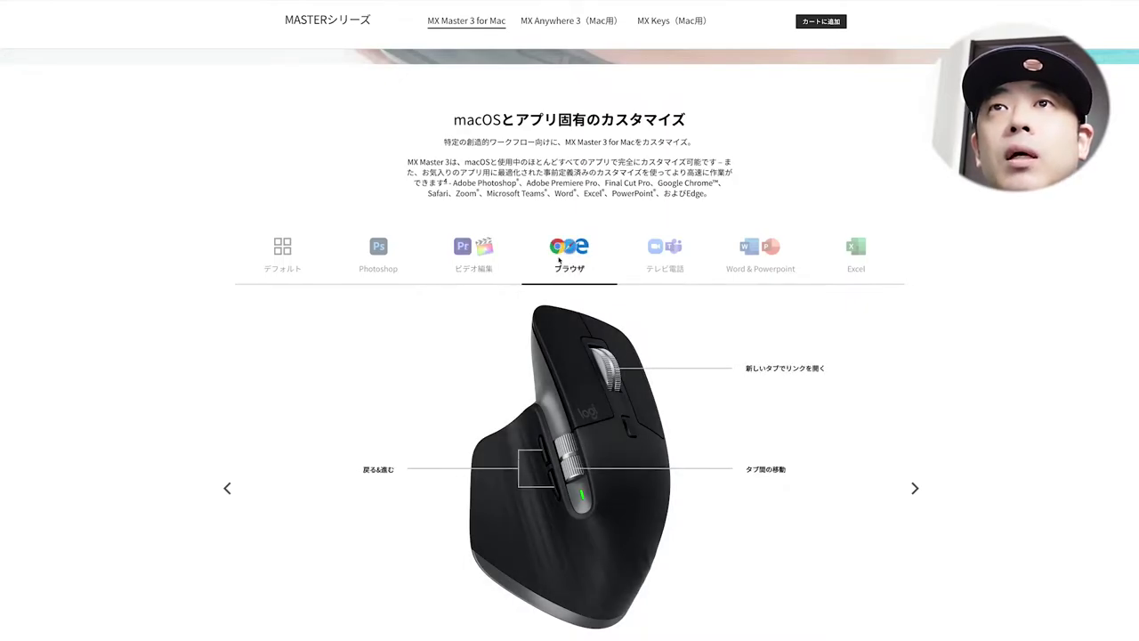
left_click(659, 262)
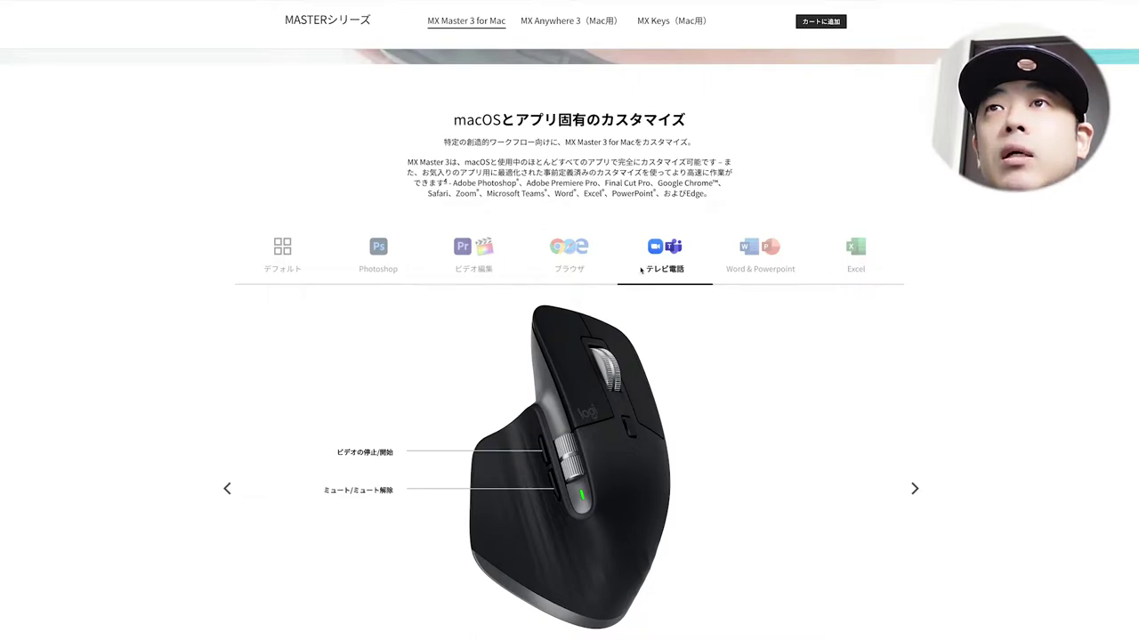
left_click(776, 257)
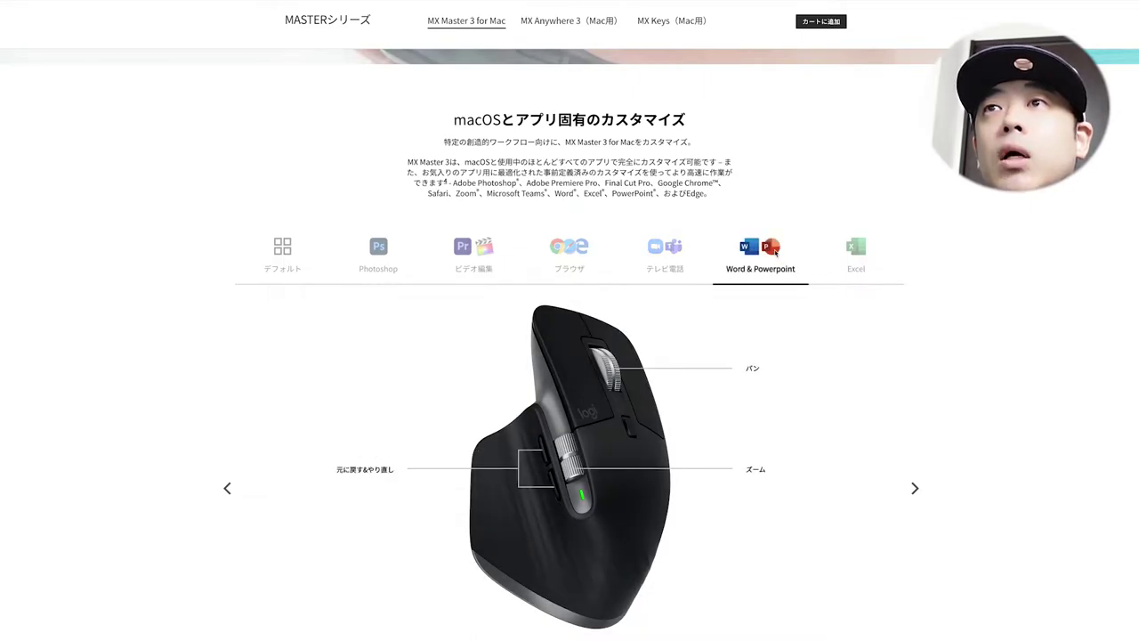
left_click(867, 254)
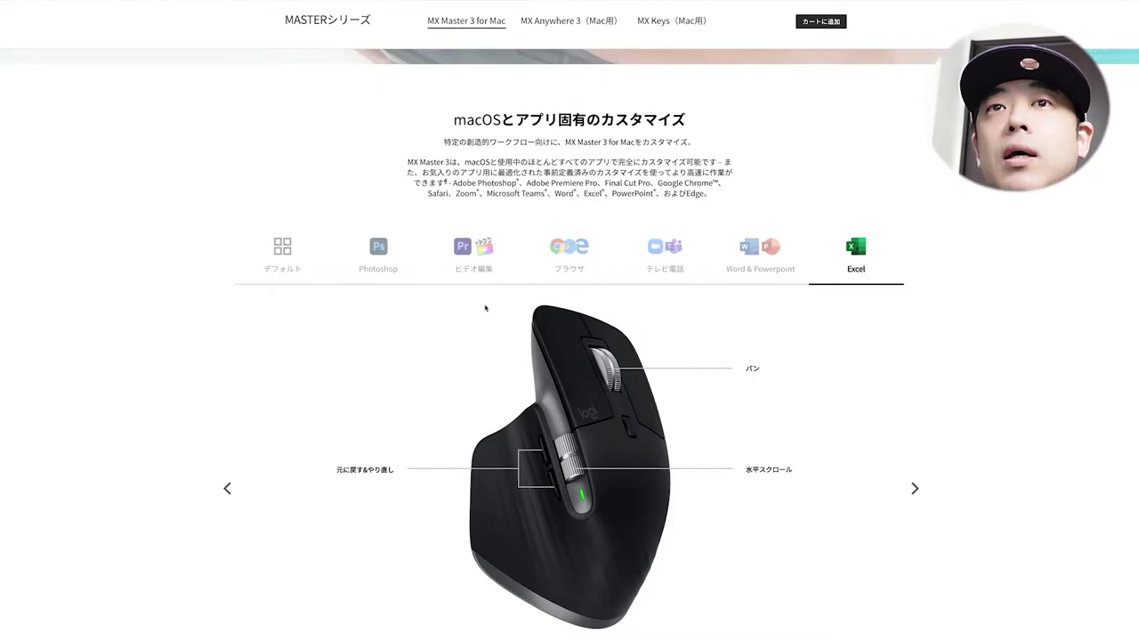
left_click(379, 251)
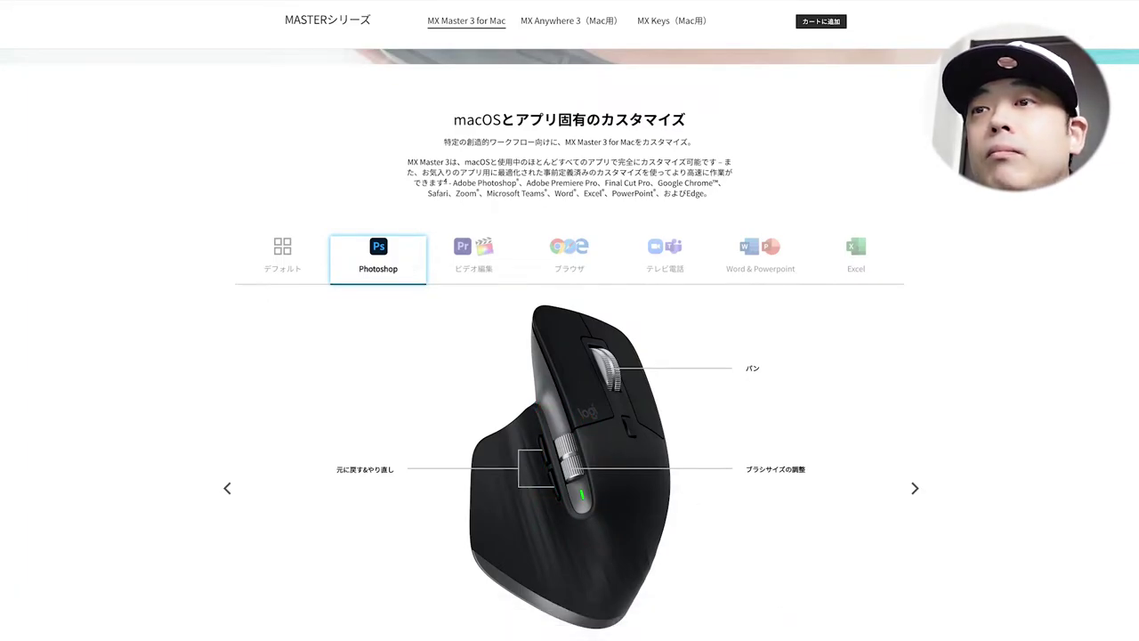
Switch to Photoshop and try zooming the open image in and out repeatedly.
left_click(897, 629)
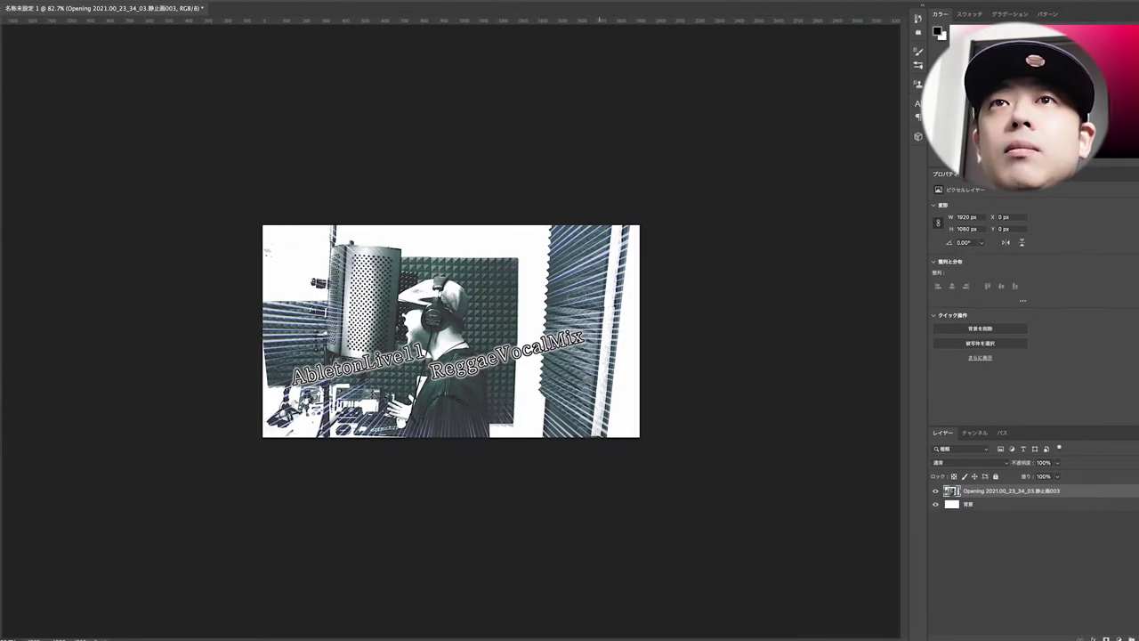
scroll(451, 331, "up", 5)
scroll(450, 331, "down", 7)
scroll(450, 331, "up", 5)
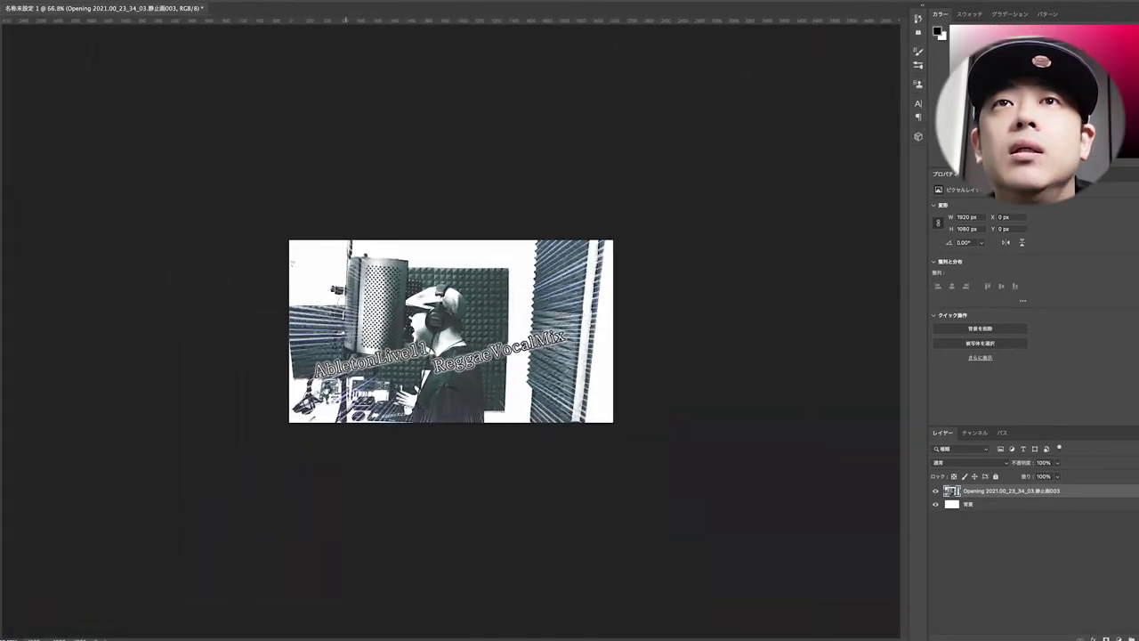
scroll(347, 303, "up", 5)
scroll(347, 303, "down", 7)
scroll(347, 302, "up", 7)
scroll(345, 303, "down", 5)
scroll(346, 303, "up", 5)
scroll(345, 303, "down", 4)
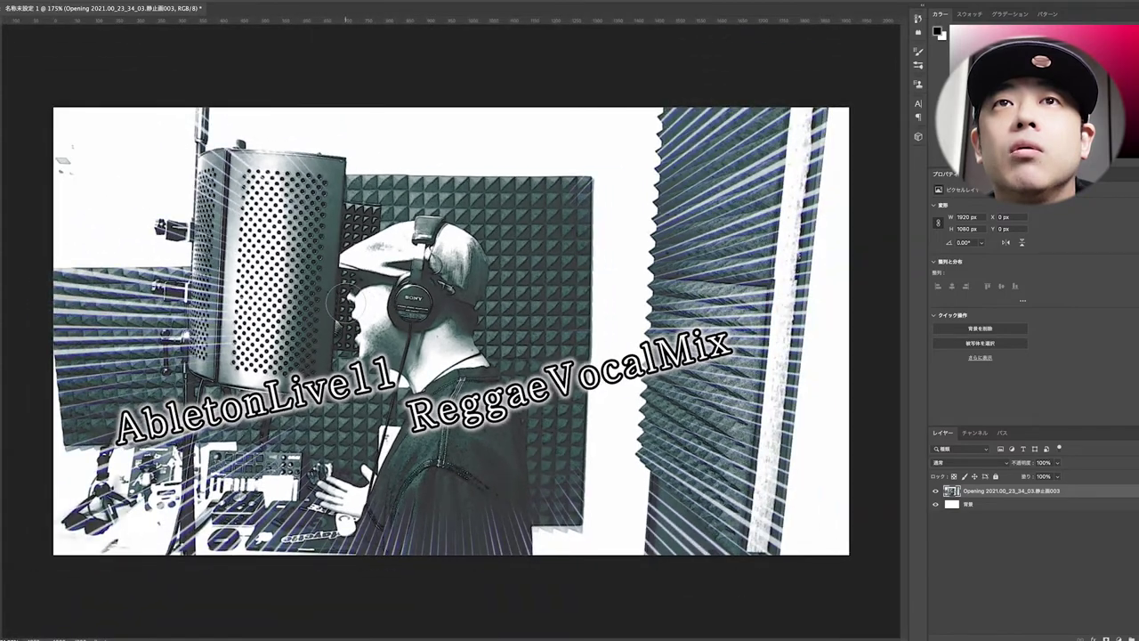
scroll(343, 302, "down", 5)
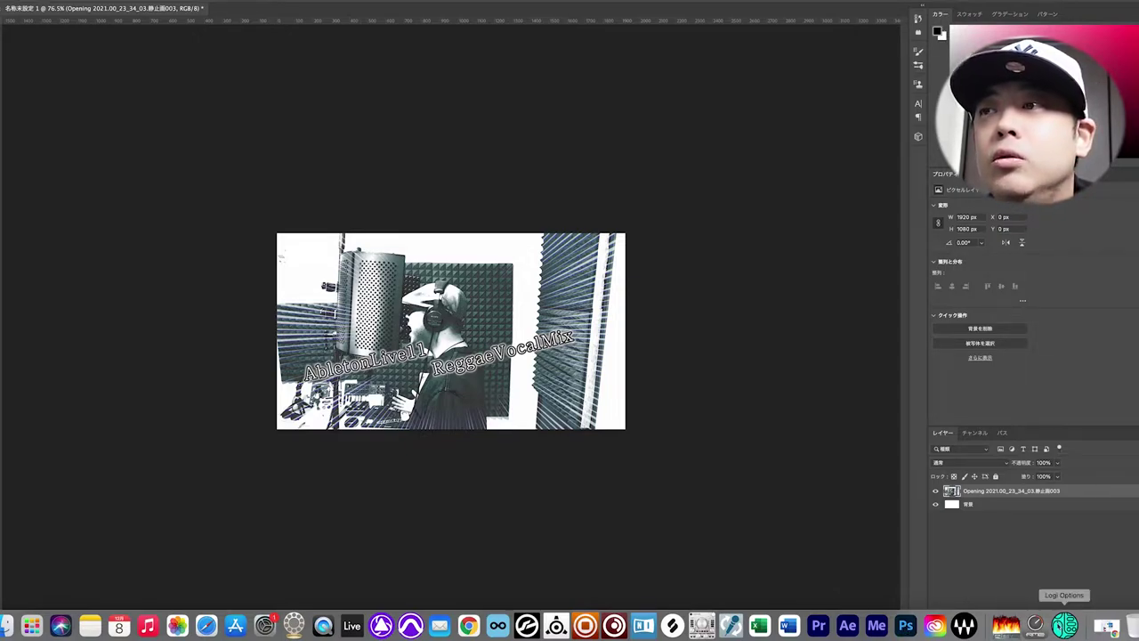
Switch to Logi Options and view the list of applications with app-specific settings for the MX Master 3 mouse.
left_click(1065, 624)
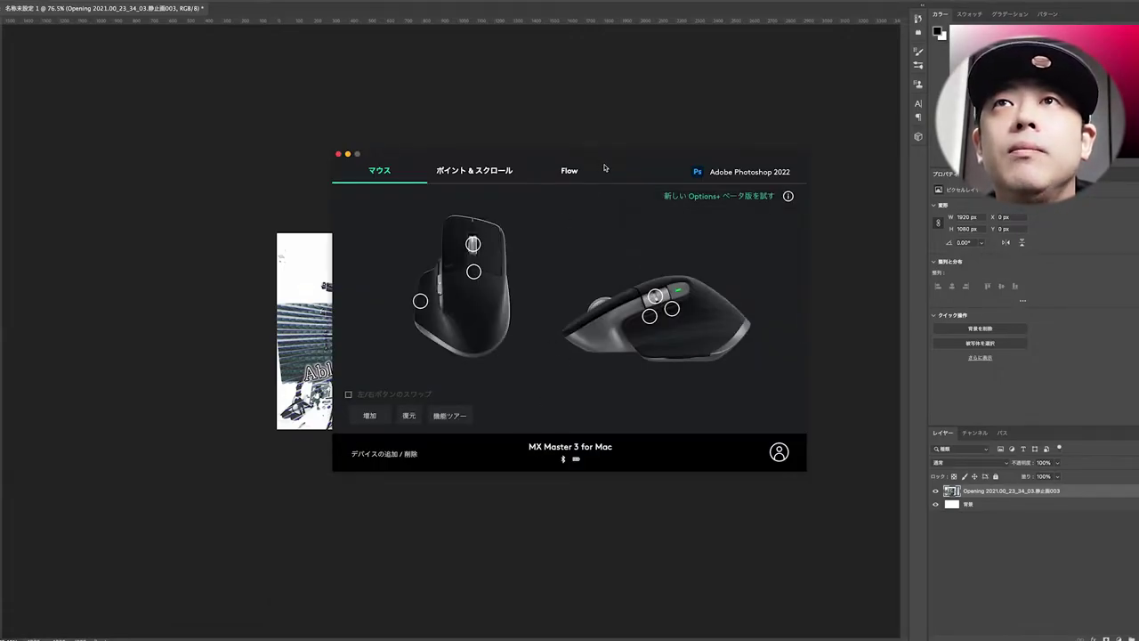
left_click(570, 172)
left_click(378, 171)
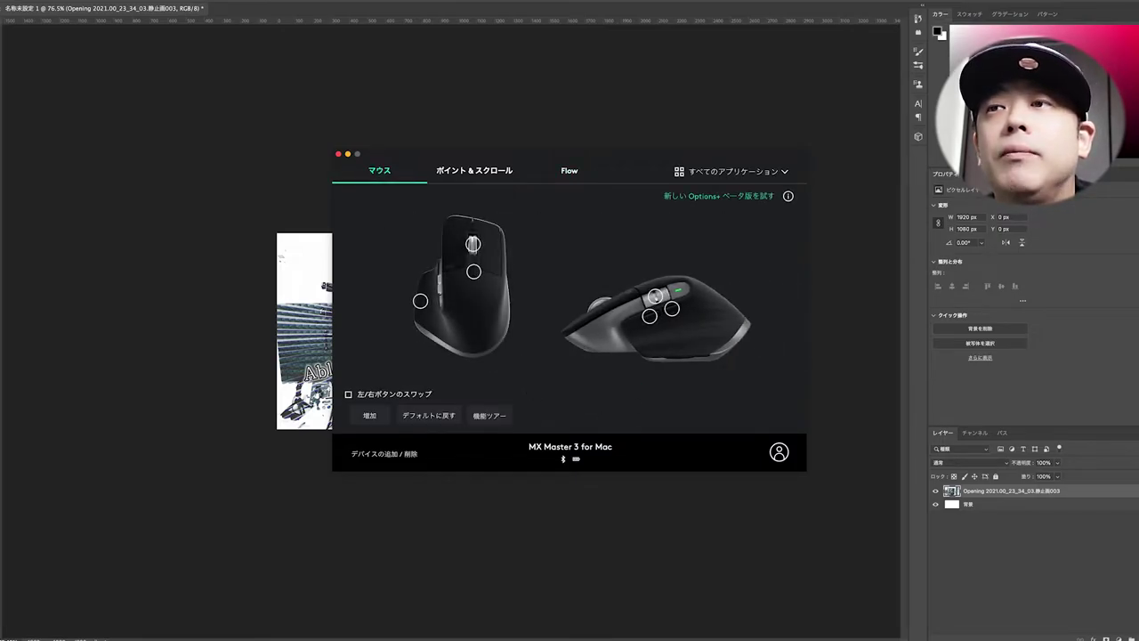
mouse_move(1066, 627)
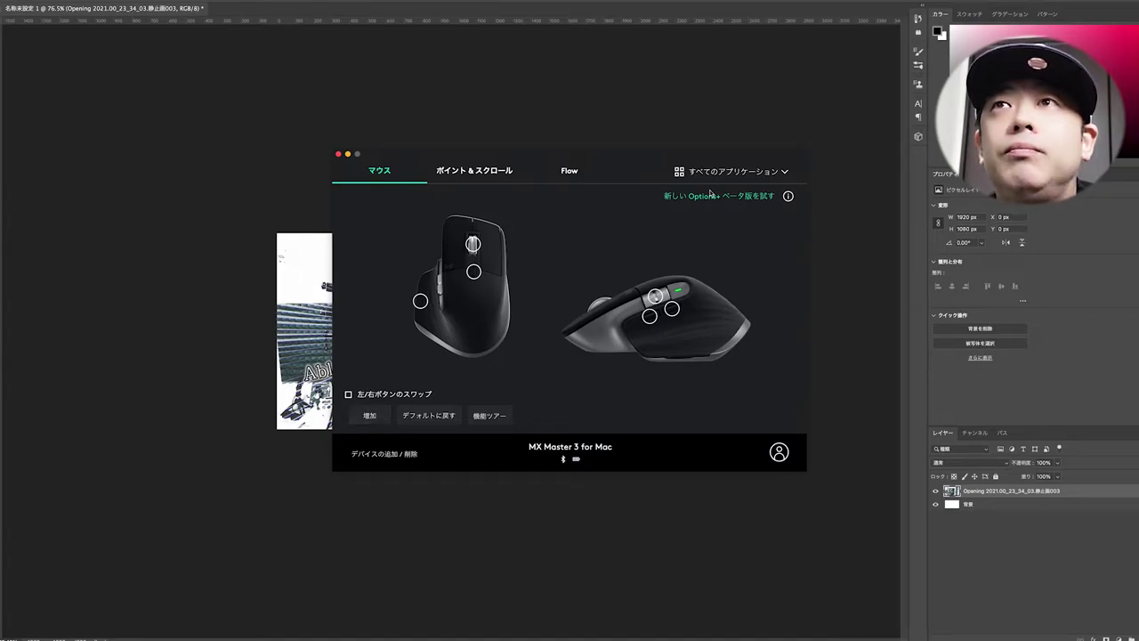
left_click(734, 172)
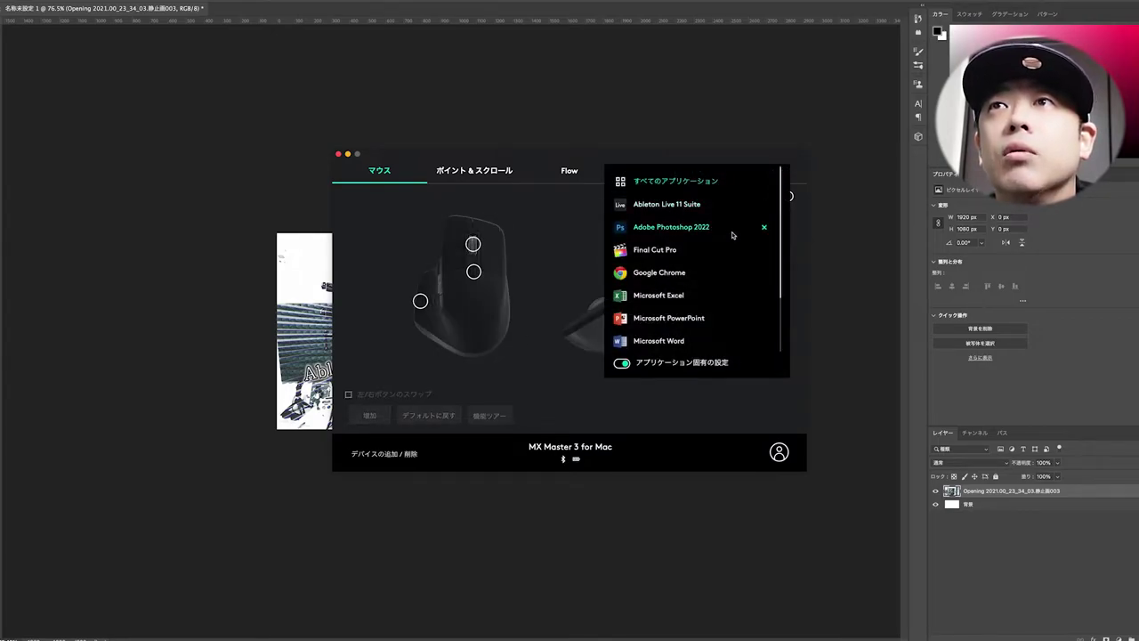
mouse_move(781, 286)
left_mouse_down()
mouse_move(783, 340)
mouse_move(771, 277)
left_mouse_up()
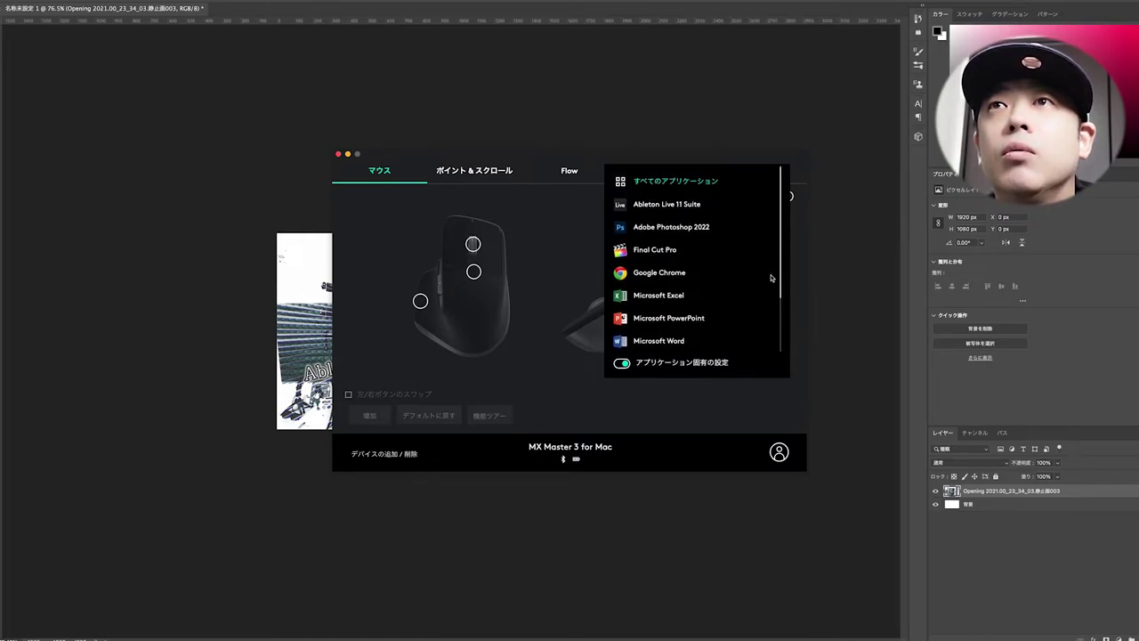
left_click(520, 315)
Start the MX Master 3 feature tour and advance through it to the app-specific settings page (アプリ固有の設定).
left_click(495, 414)
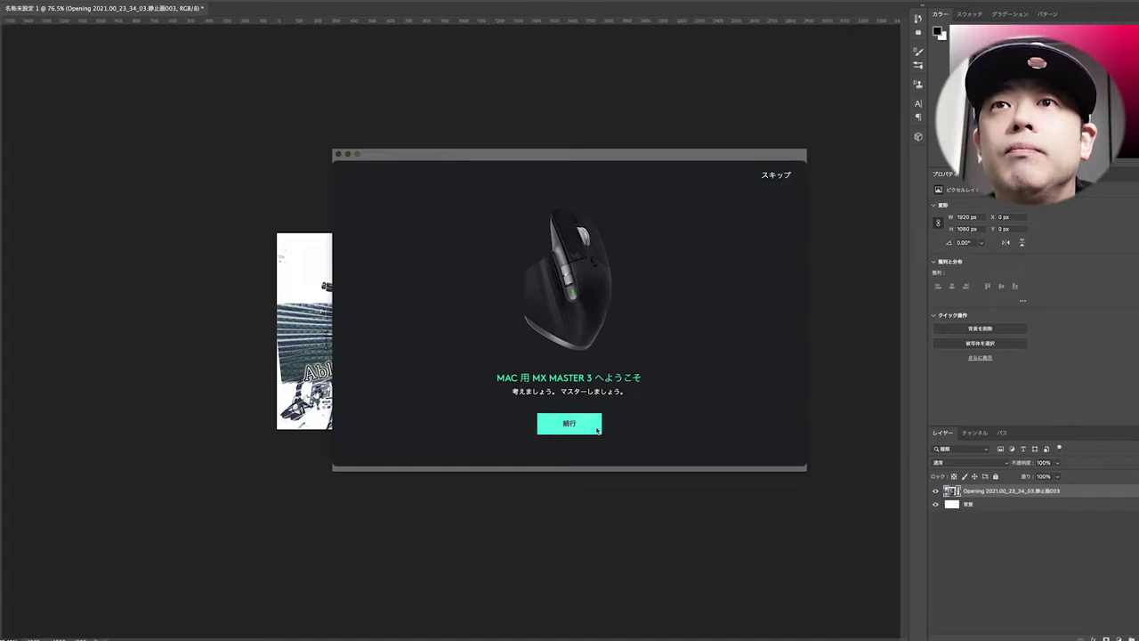
left_click(593, 424)
left_click(775, 443)
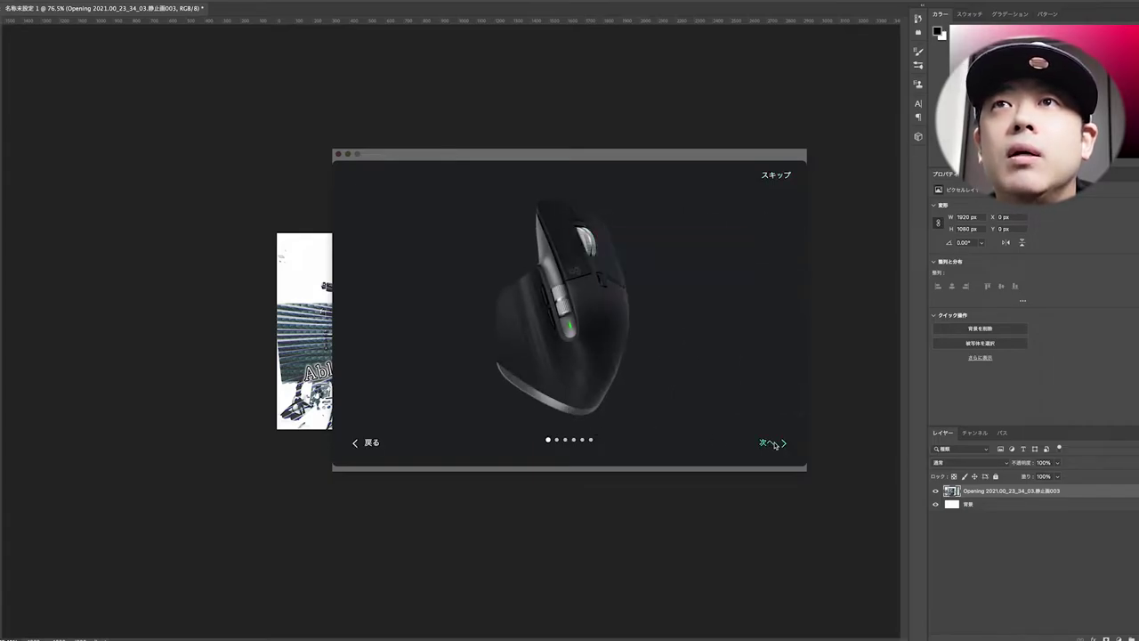
left_click(774, 444)
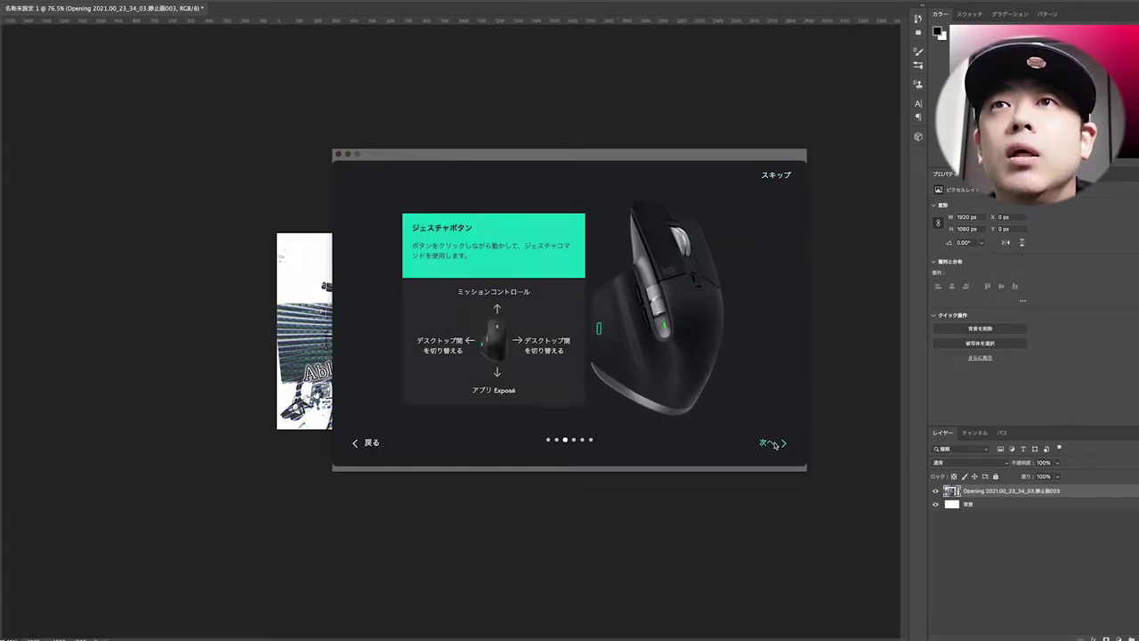
left_click(774, 443)
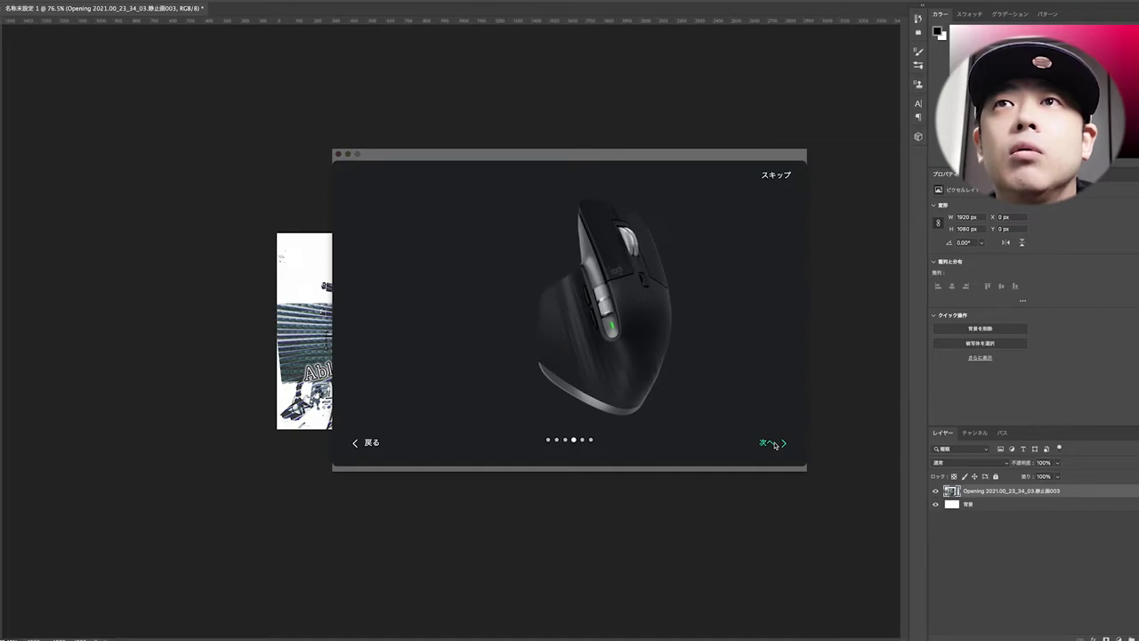
left_click(774, 444)
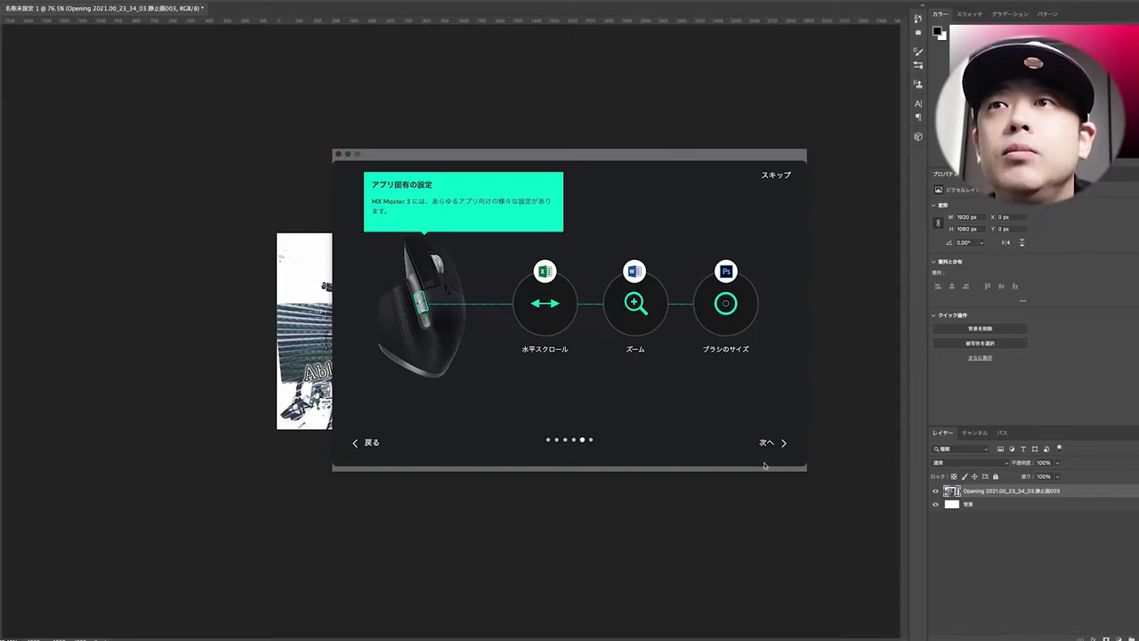
Return to Photoshop and zoom the image in to the headphones and back out.
left_click(235, 427)
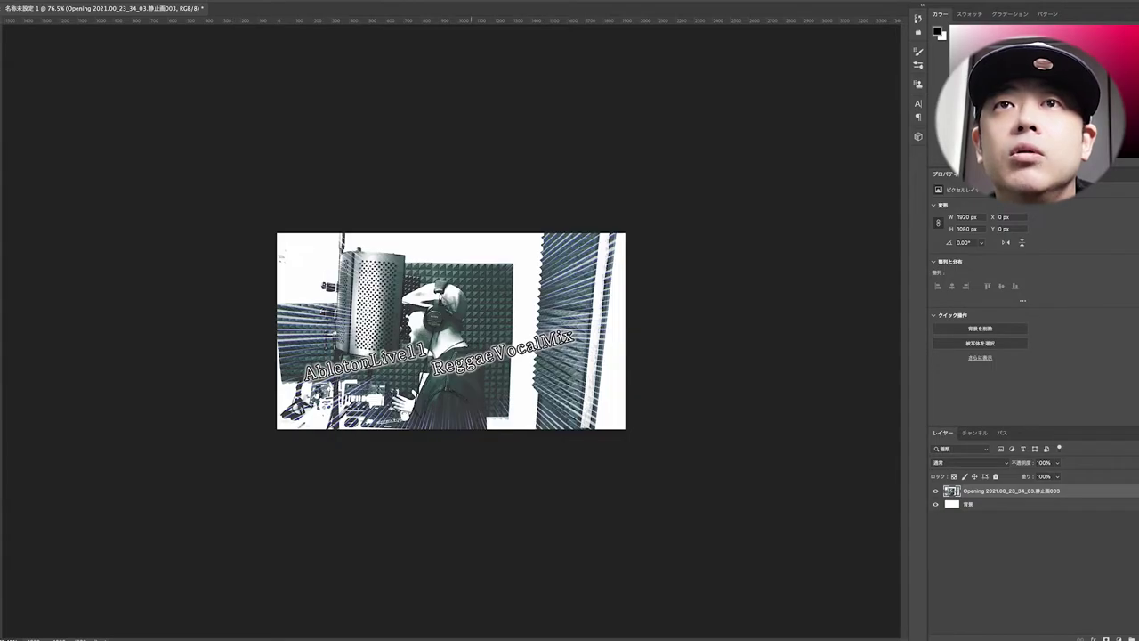
scroll(472, 364, "up", 10)
scroll(472, 363, "down", 7)
scroll(471, 363, "up", 8)
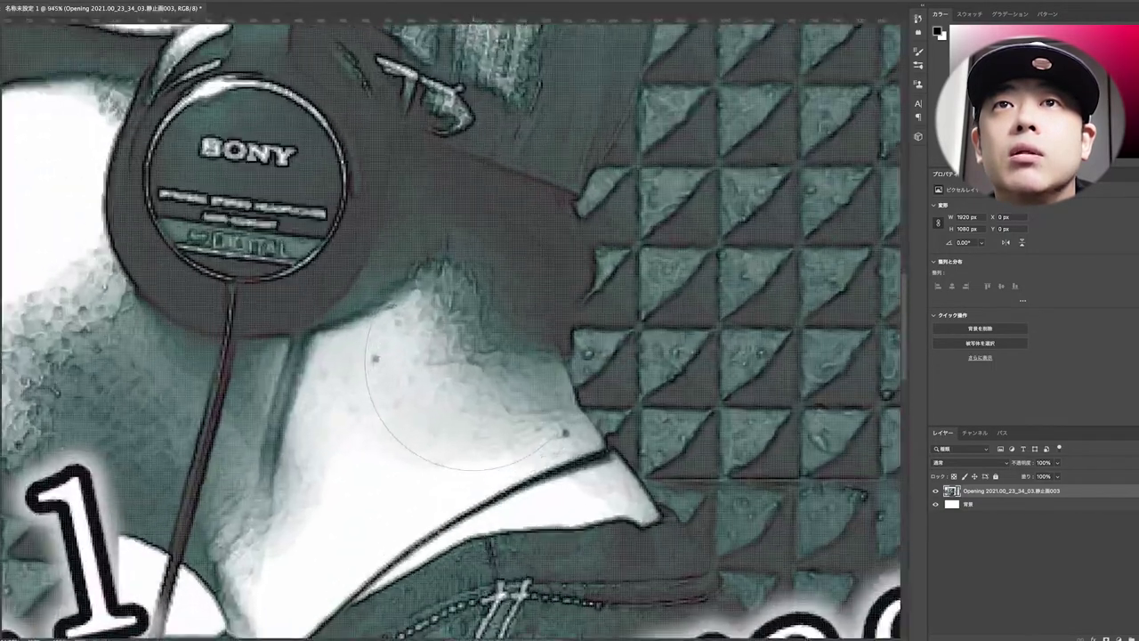
scroll(467, 396, "down", 5)
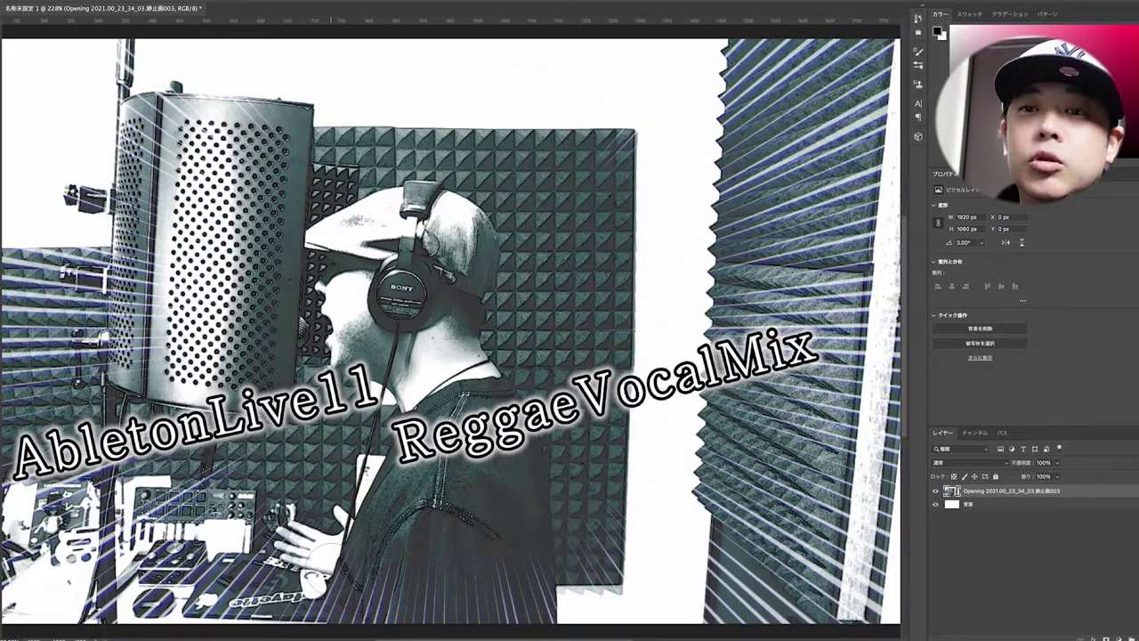
scroll(330, 557, "up", 4)
scroll(330, 563, "down", 7)
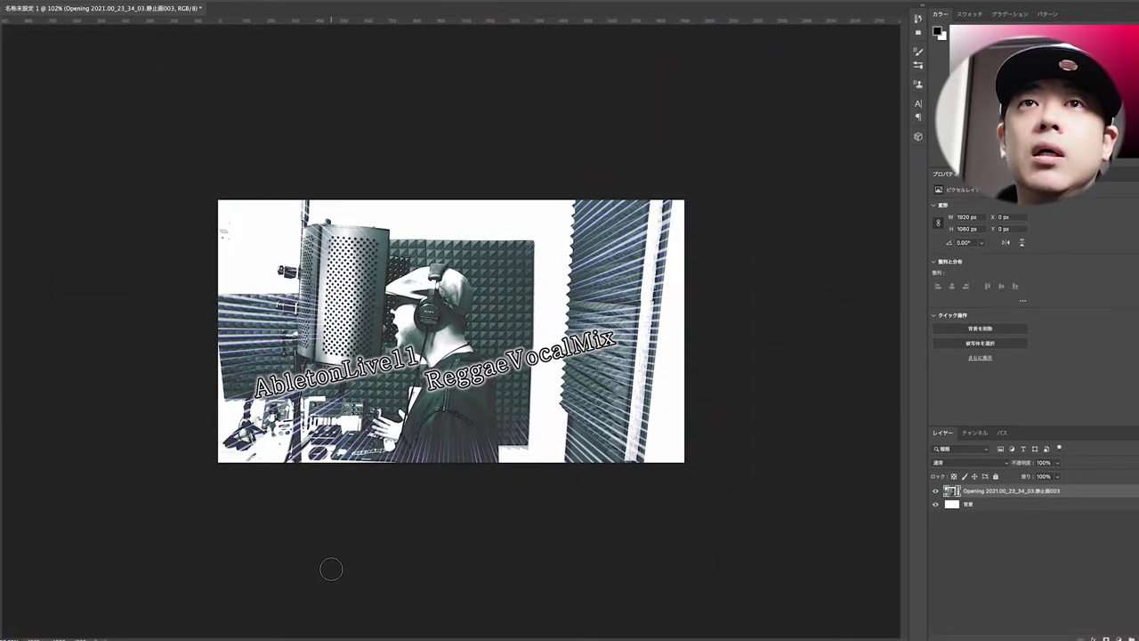
scroll(332, 568, "up", 2)
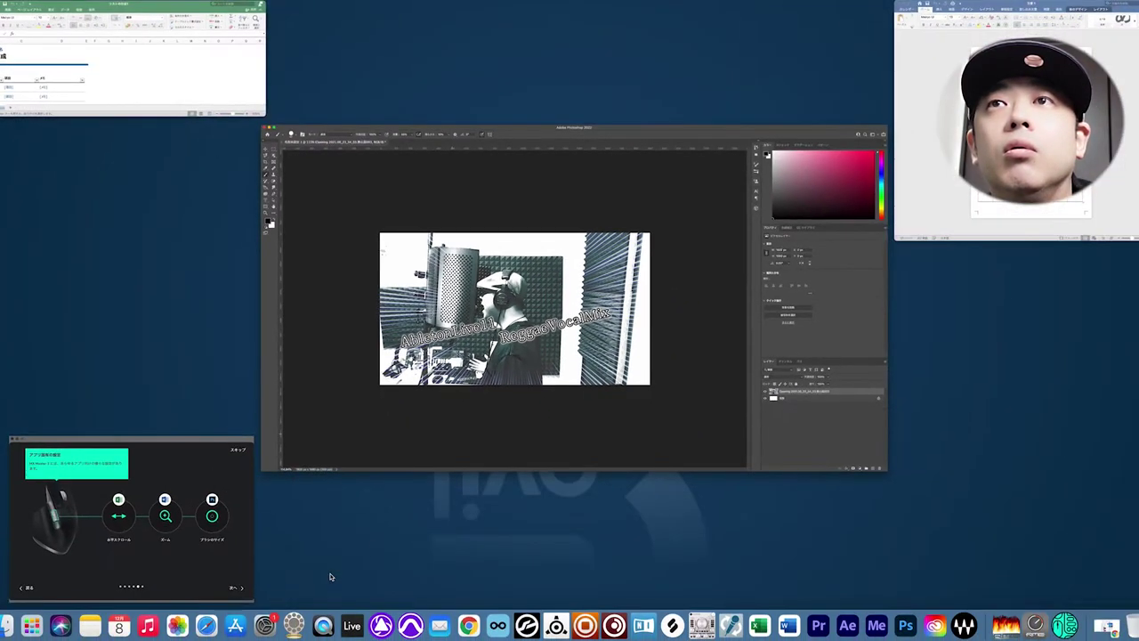
Switch back to the Logi Options feature tour and preview the predefined settings for Microsoft Excel and Adobe Photoshop.
left_click(541, 386)
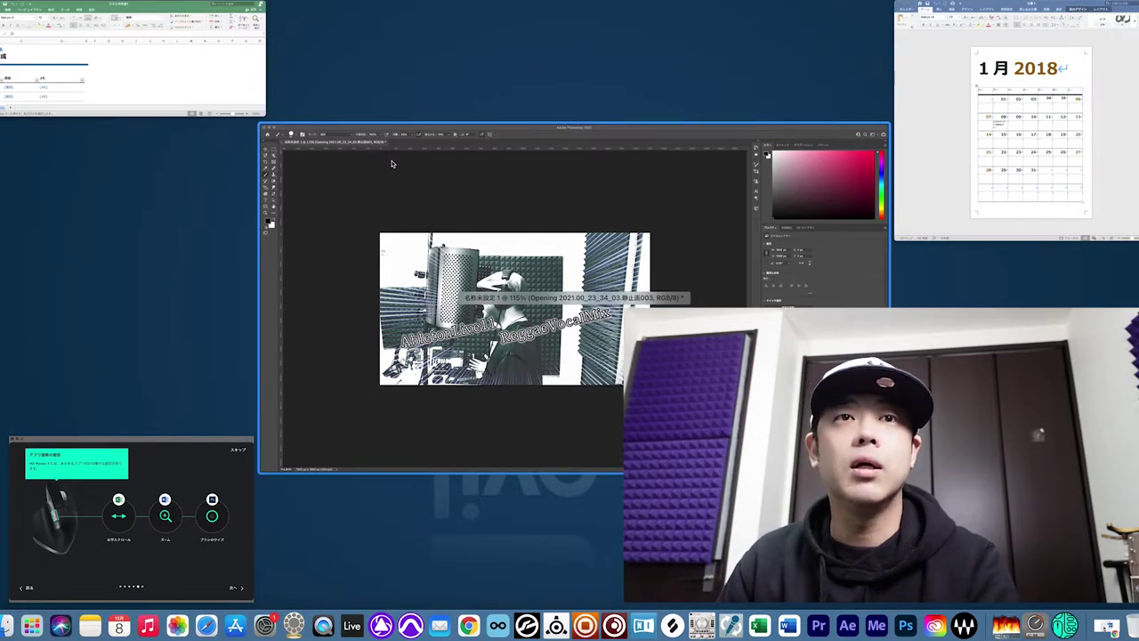
left_click(217, 467)
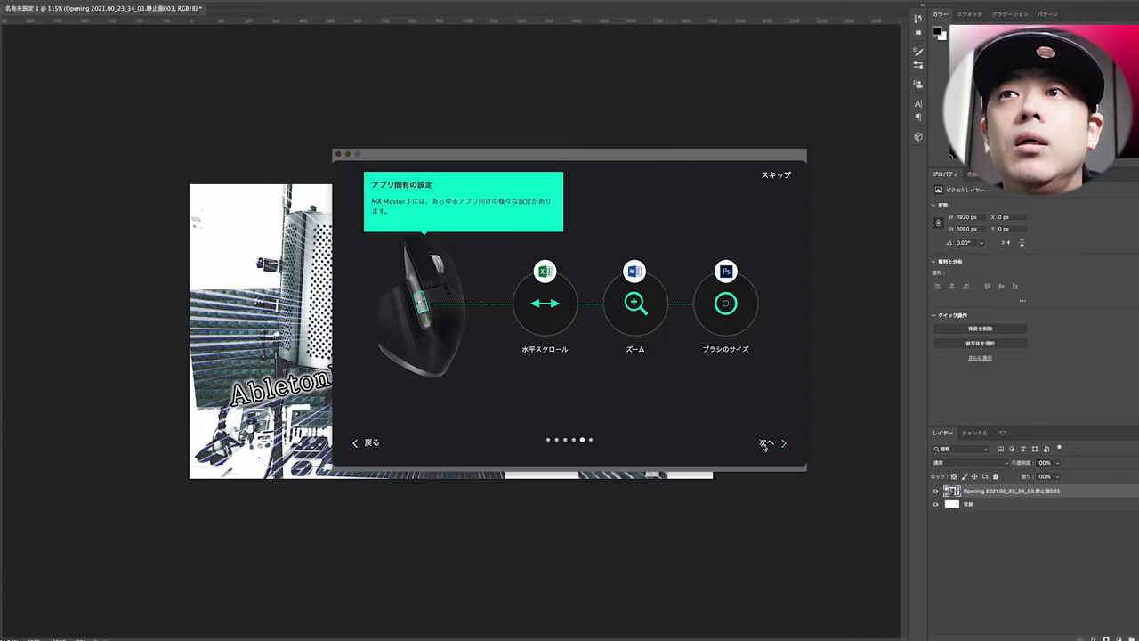
left_click(763, 445)
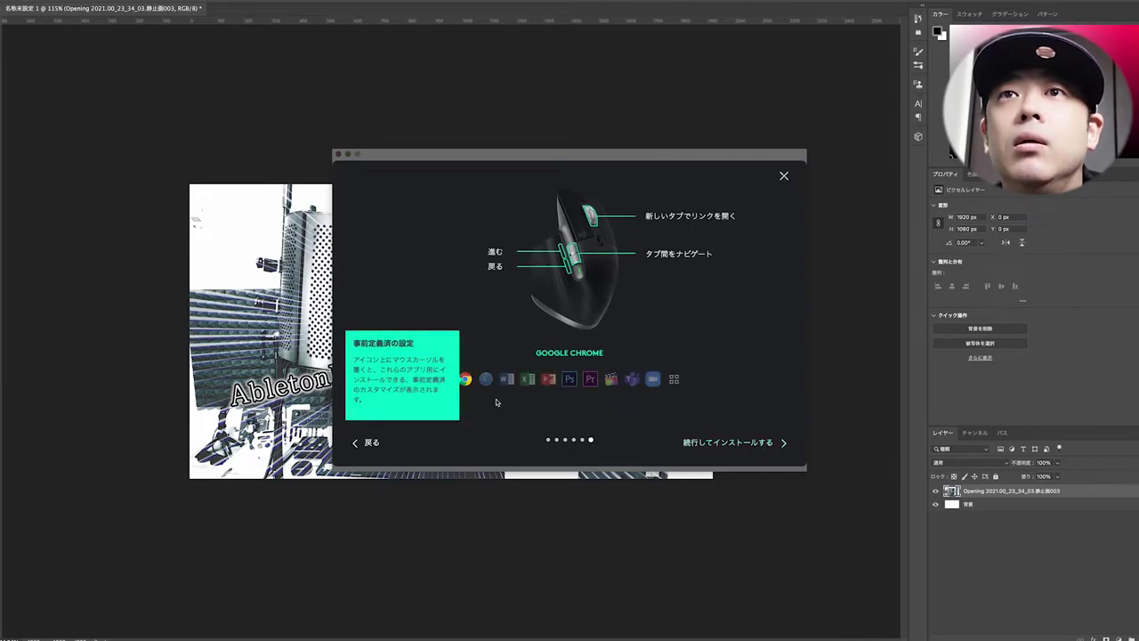
mouse_move(527, 378)
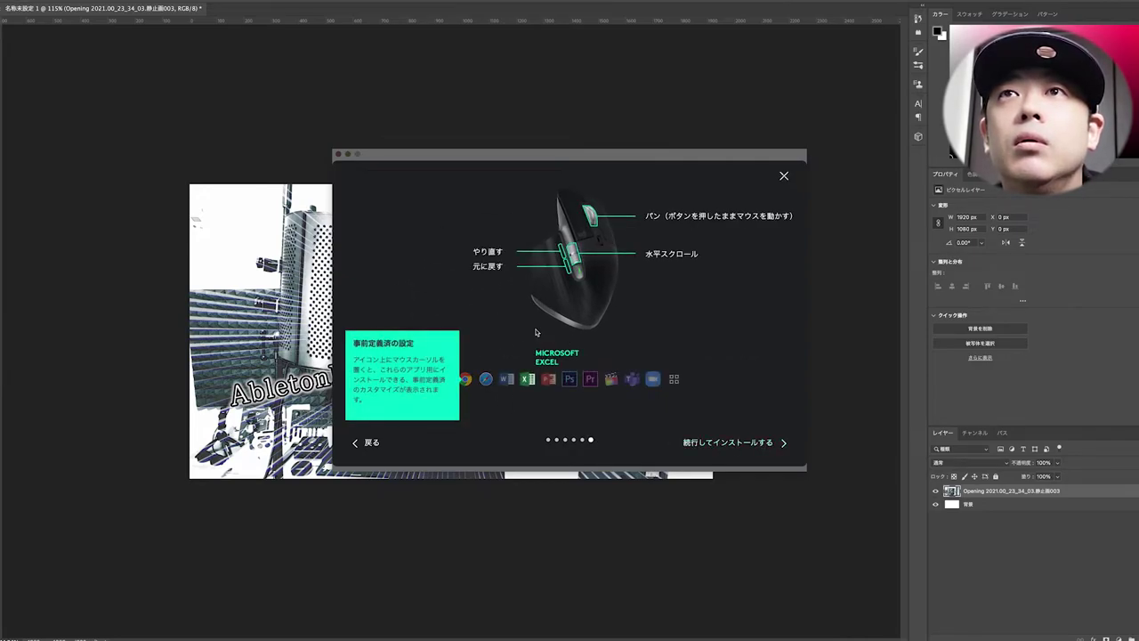
mouse_move(569, 381)
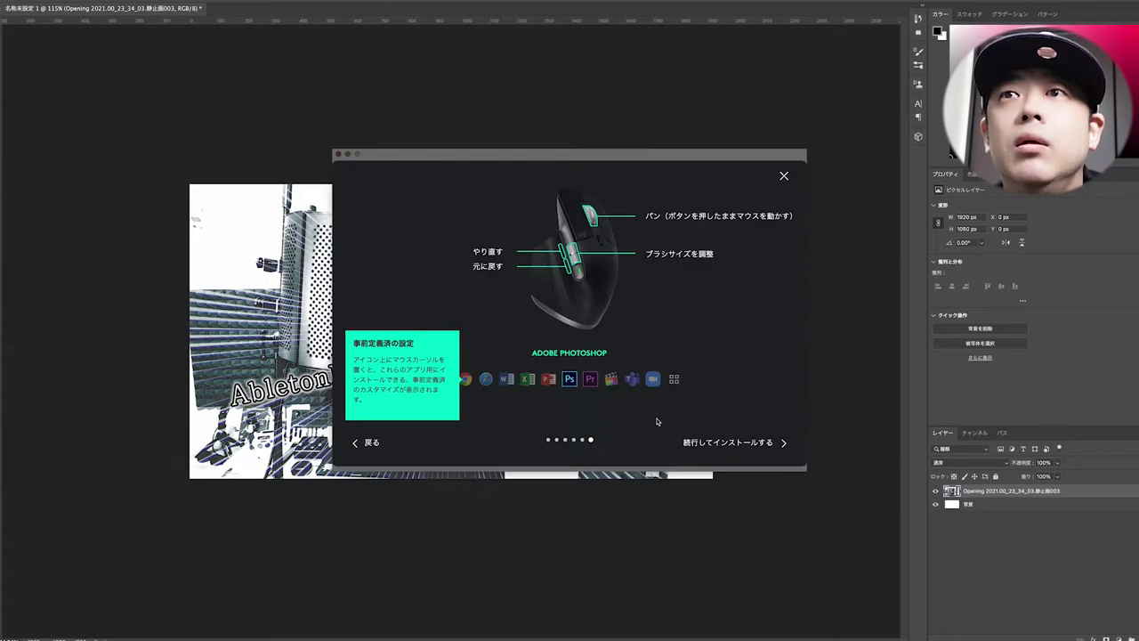
Continue to installing the predefined settings and review the whole list of supported applications.
left_click(700, 446)
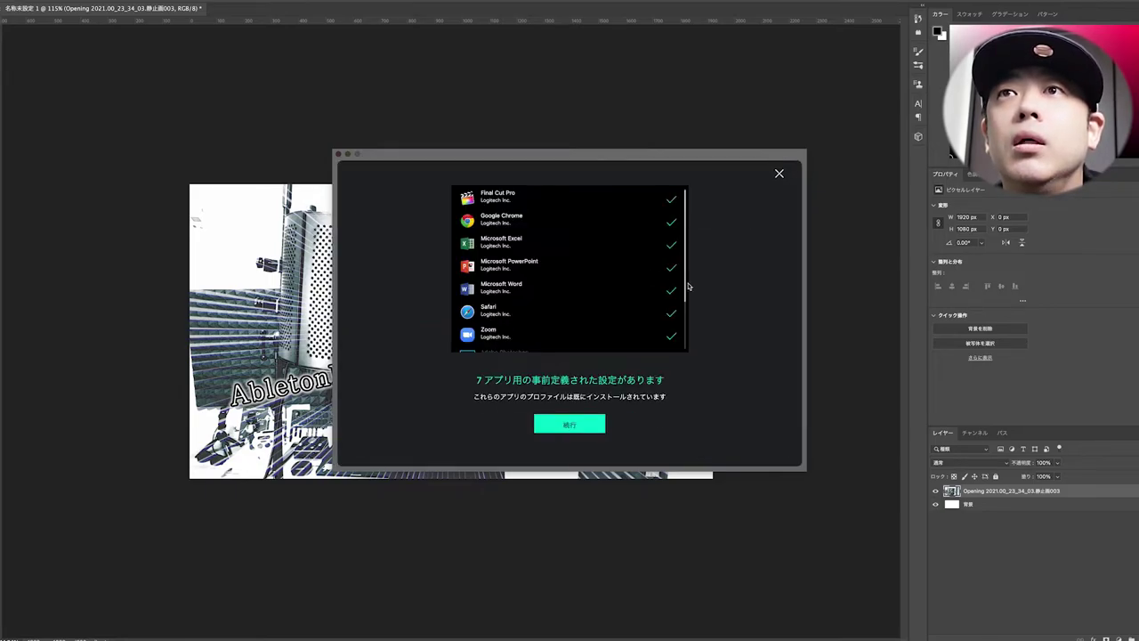
left_click_drag(684, 284, 688, 337)
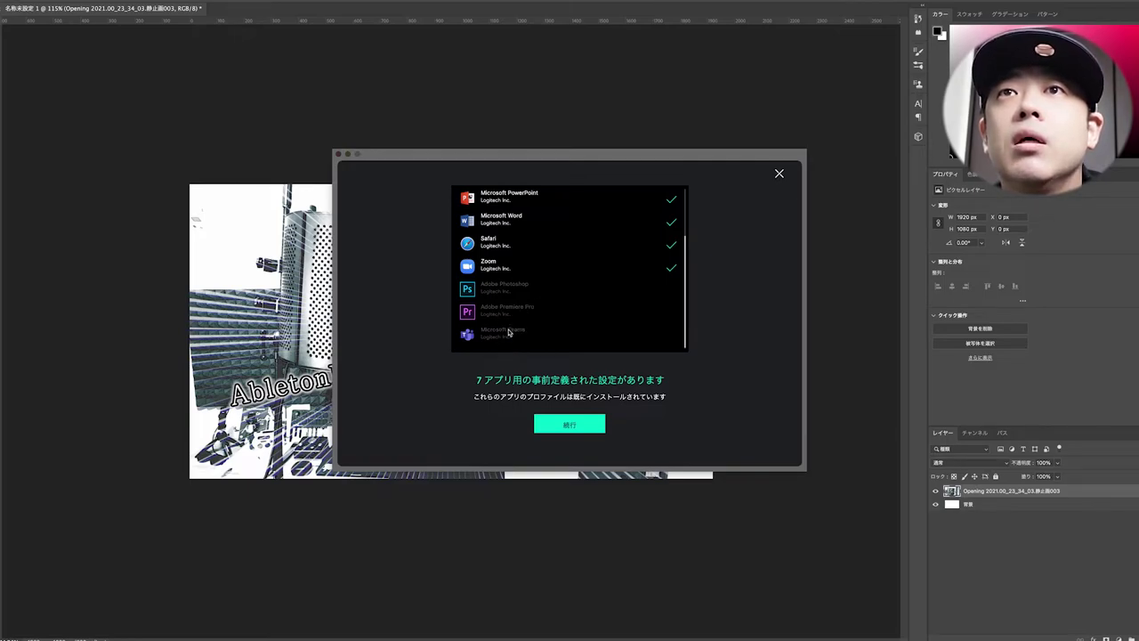
left_click_drag(684, 326, 678, 278)
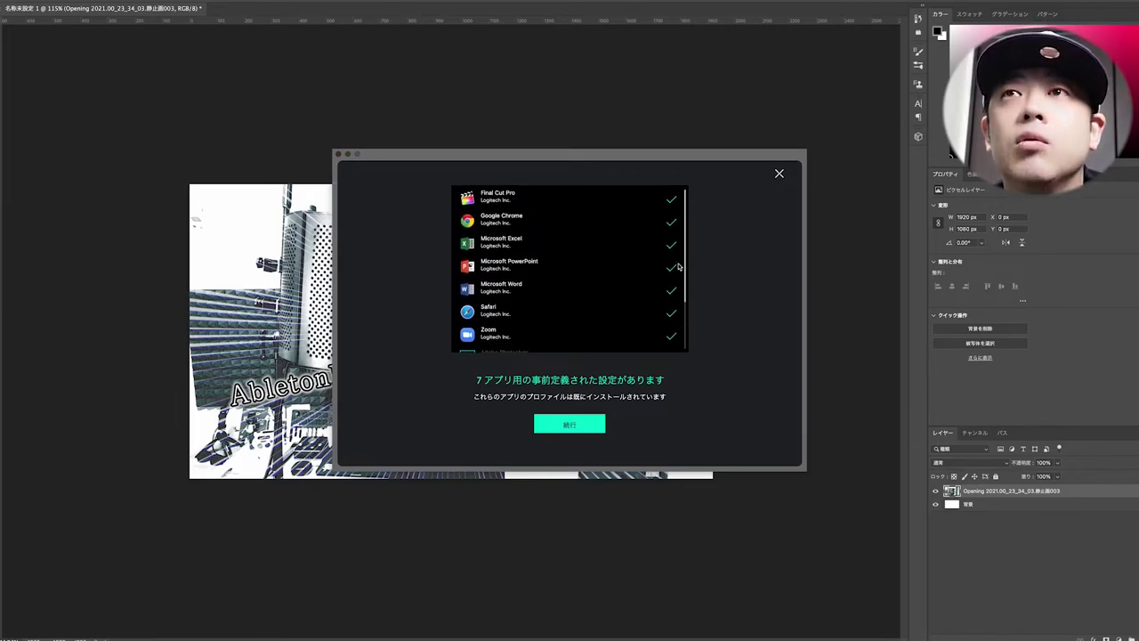
left_click_drag(678, 267, 671, 330)
scroll(668, 336, "up", 1)
scroll(670, 324, "down", 1)
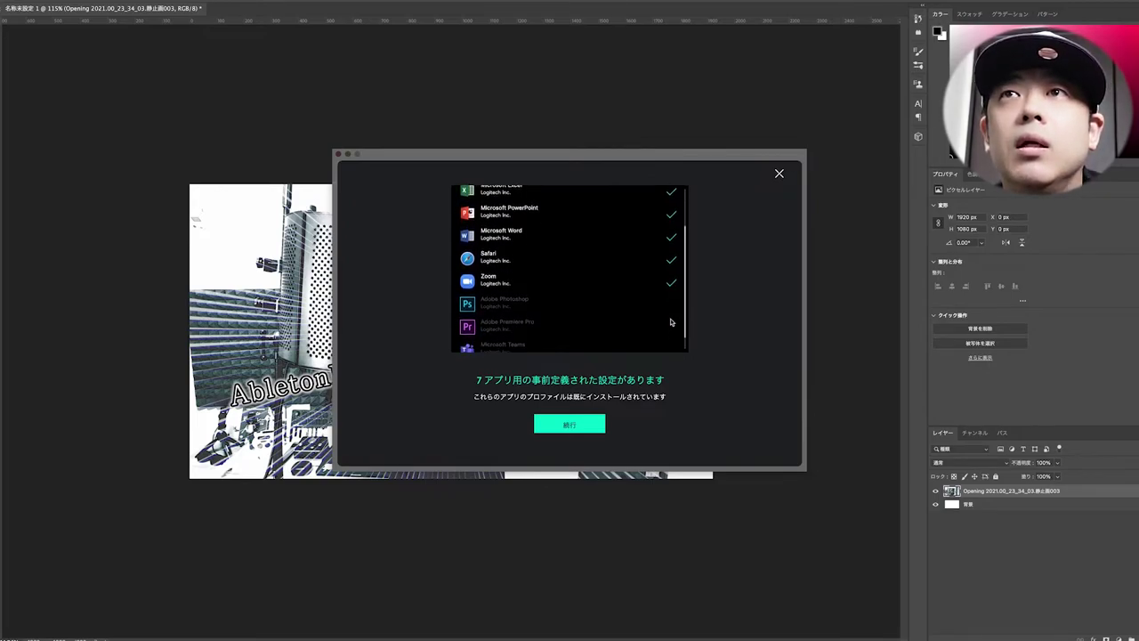
Finish installing the predefined app settings and return from the feature tour to the MX Master 3 for Mac settings.
scroll(667, 336, "up", 2)
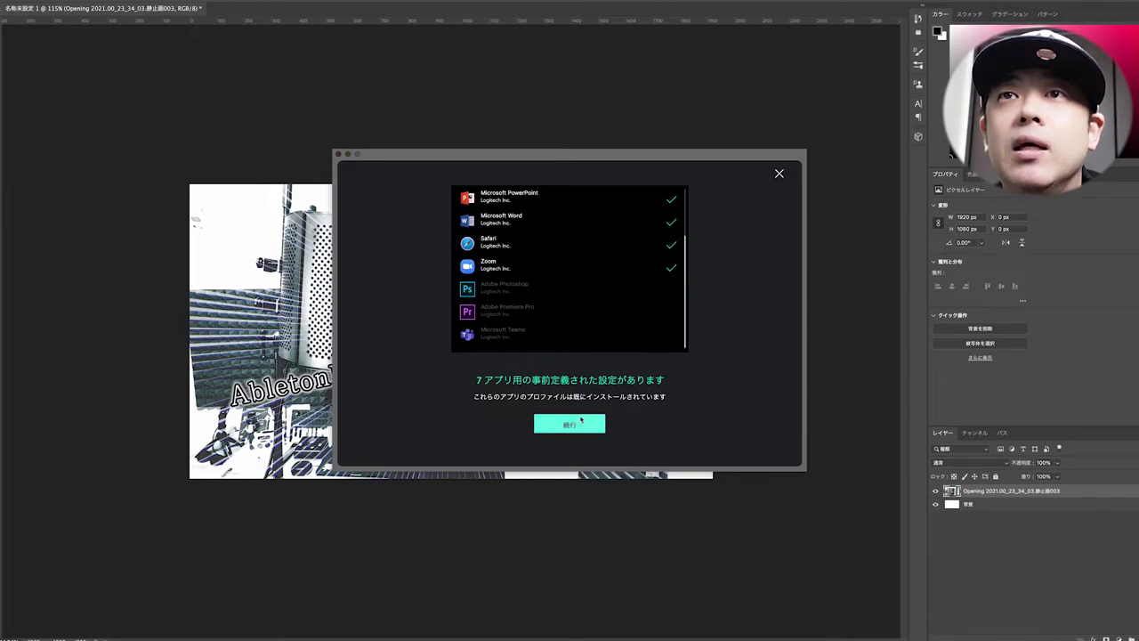
left_click(569, 424)
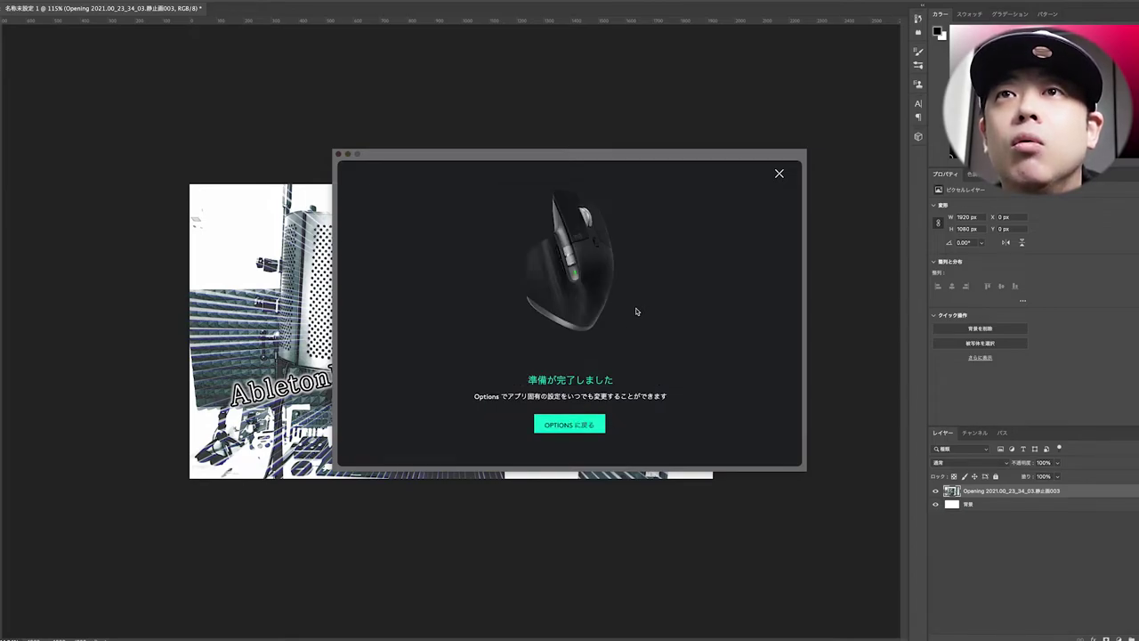
left_click(580, 423)
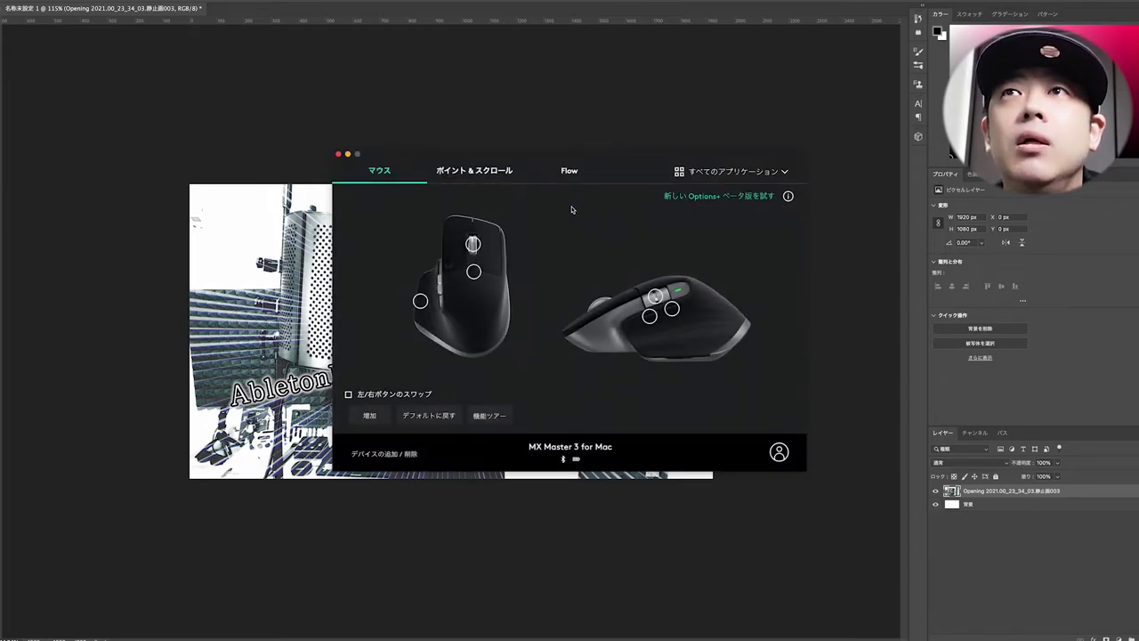
In the point and scroll settings (ポイント & スクロール) for all applications, raise the pointer speed slightly and fine-tune the scroll speed.
left_click(450, 174)
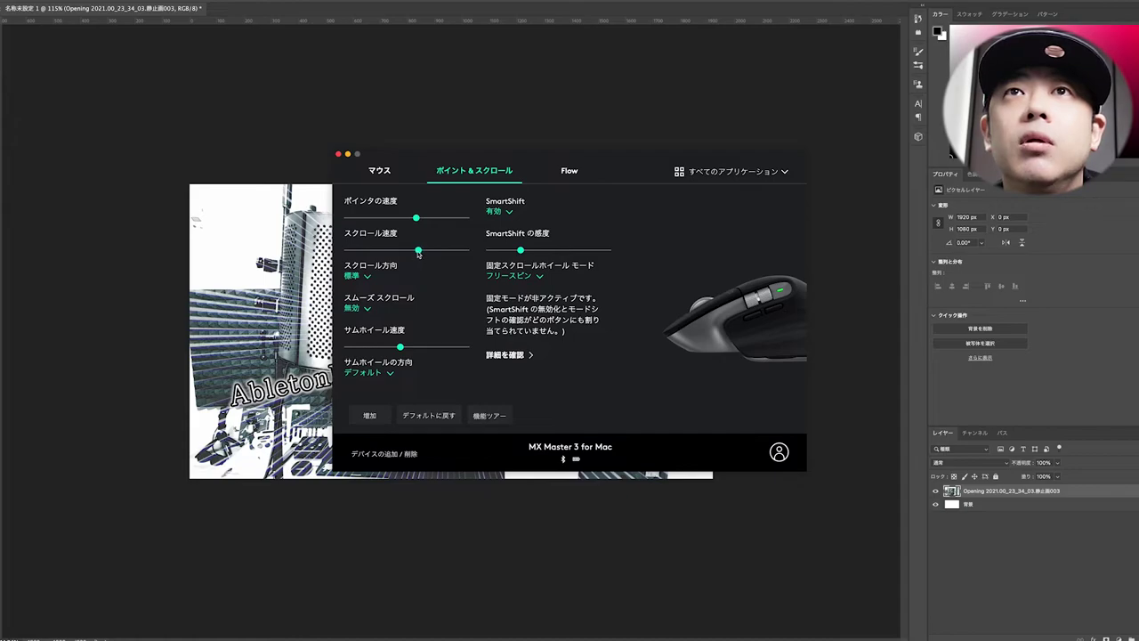
left_click_drag(401, 252, 412, 253)
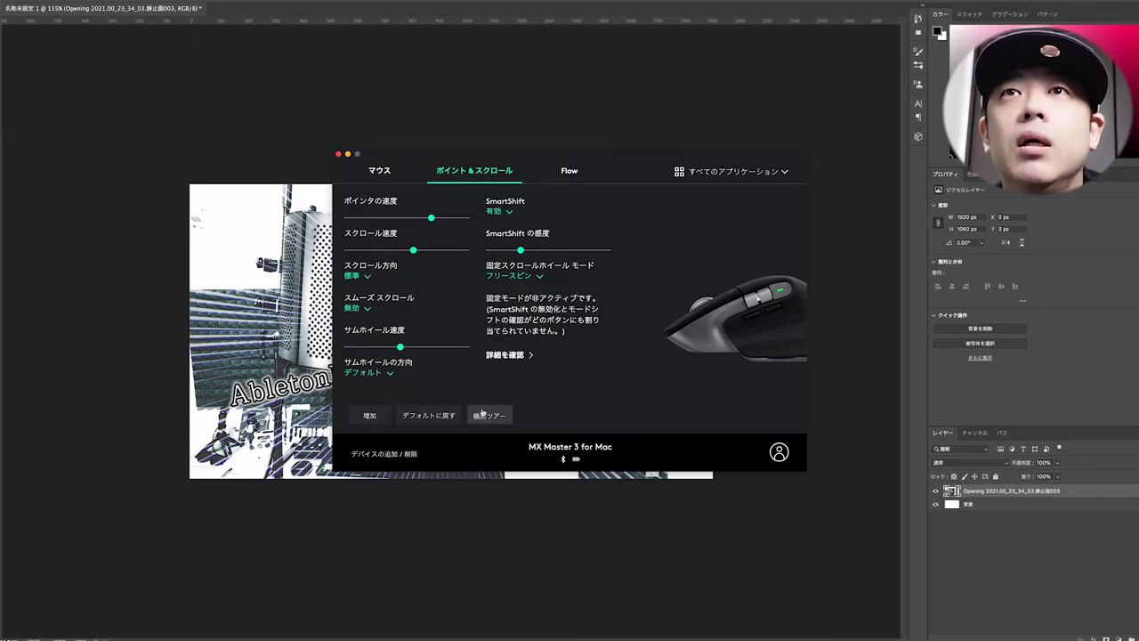
Switch the settings to the Adobe Photoshop 2022 profile and show its mouse button assignments.
left_click(733, 175)
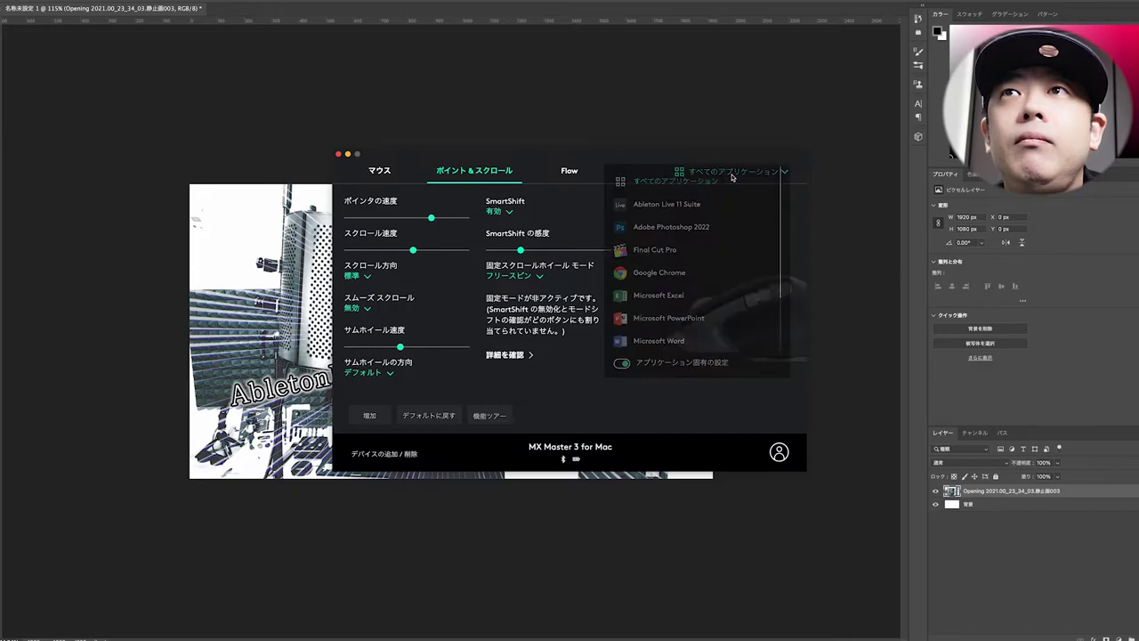
left_click(652, 229)
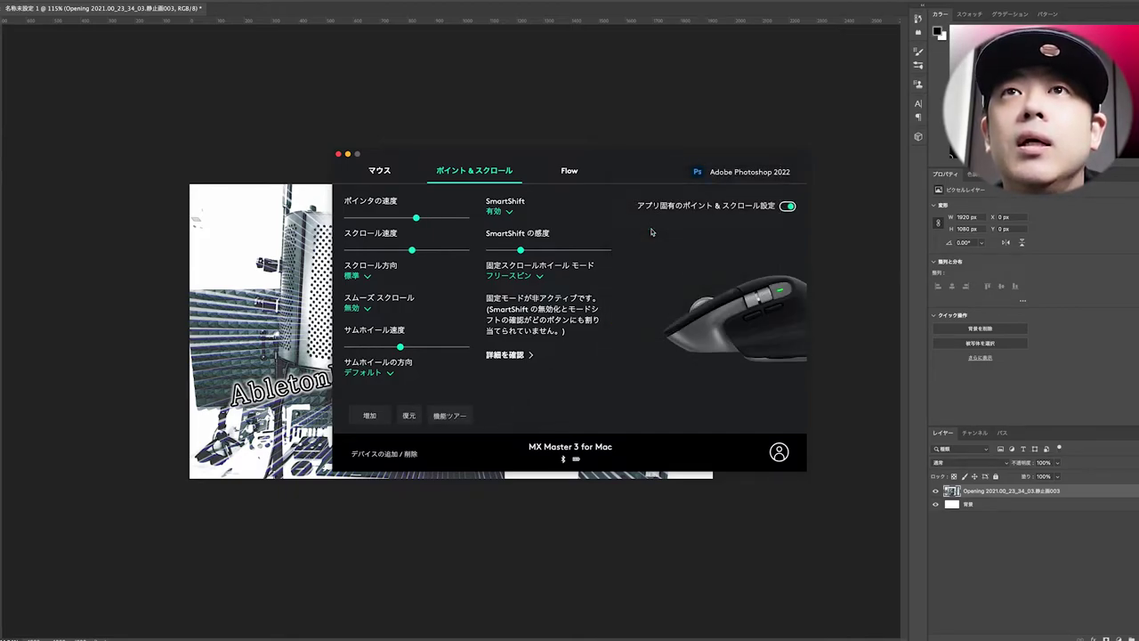
left_click(734, 175)
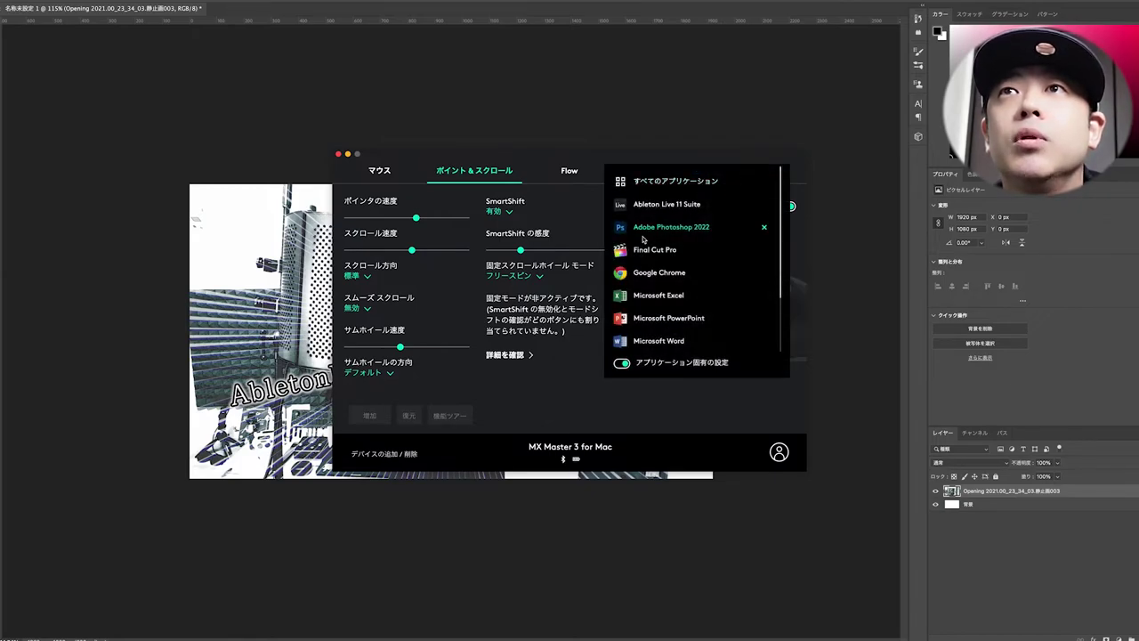
left_click(376, 174)
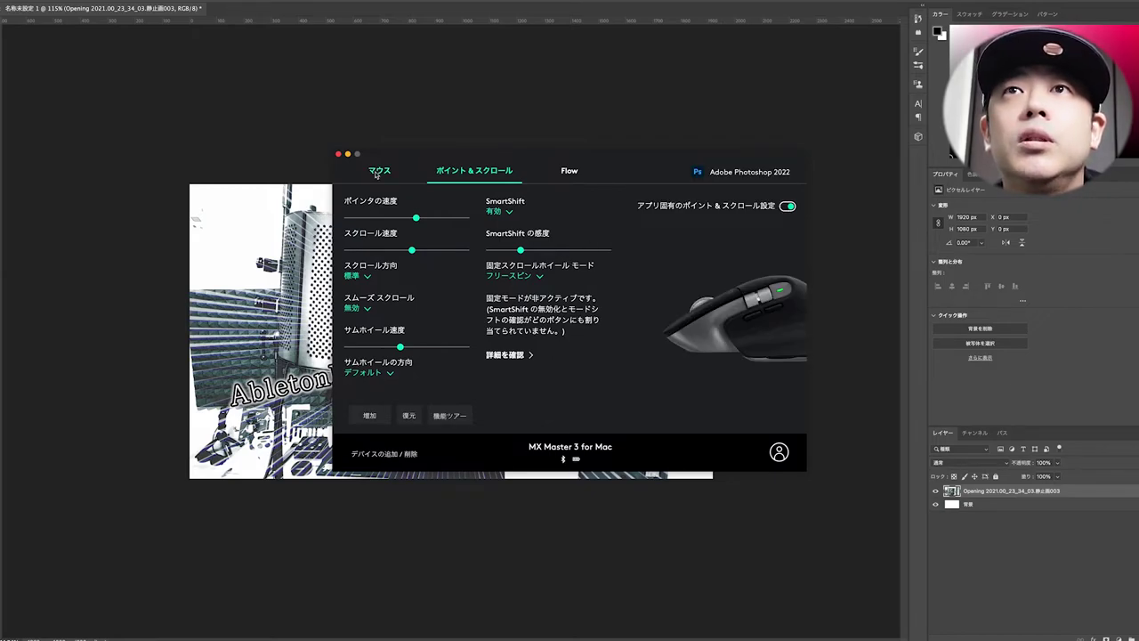
left_click(376, 174)
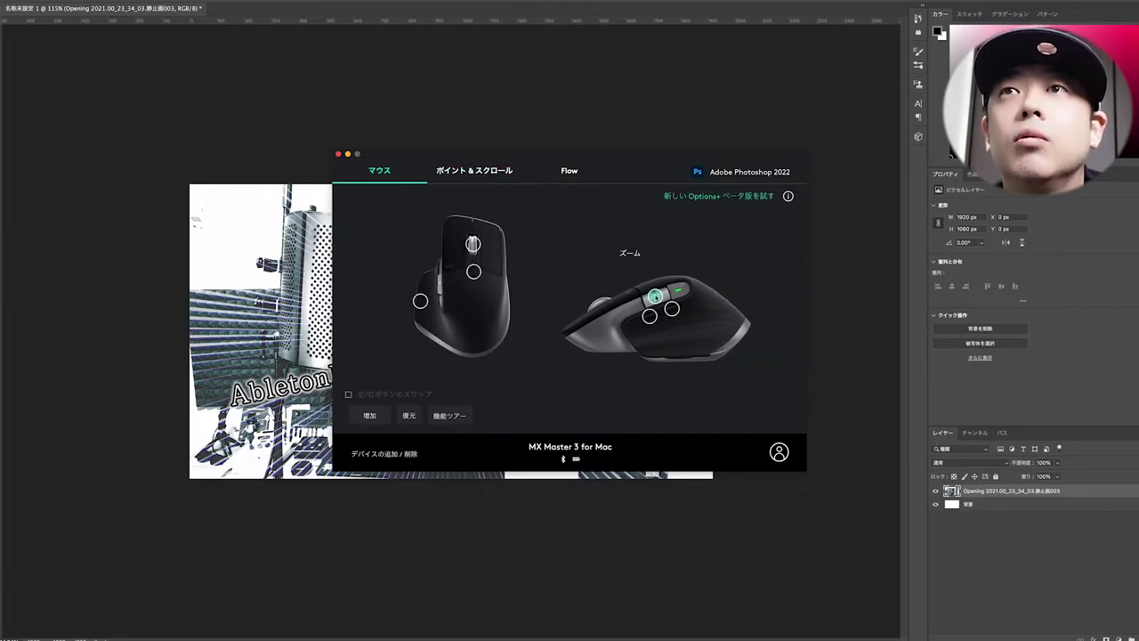
Try 水平スクロール and 音量コントロール for the thumb wheel in the Photoshop profile, and set it back to ズーム.
left_click(655, 296)
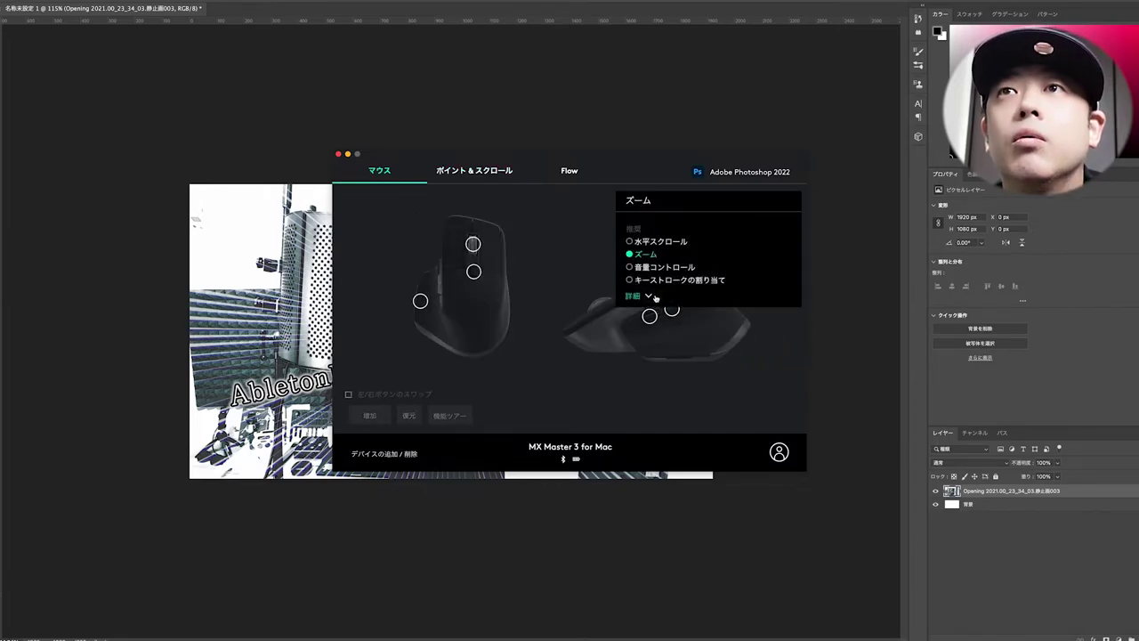
left_click(630, 242)
left_click(630, 254)
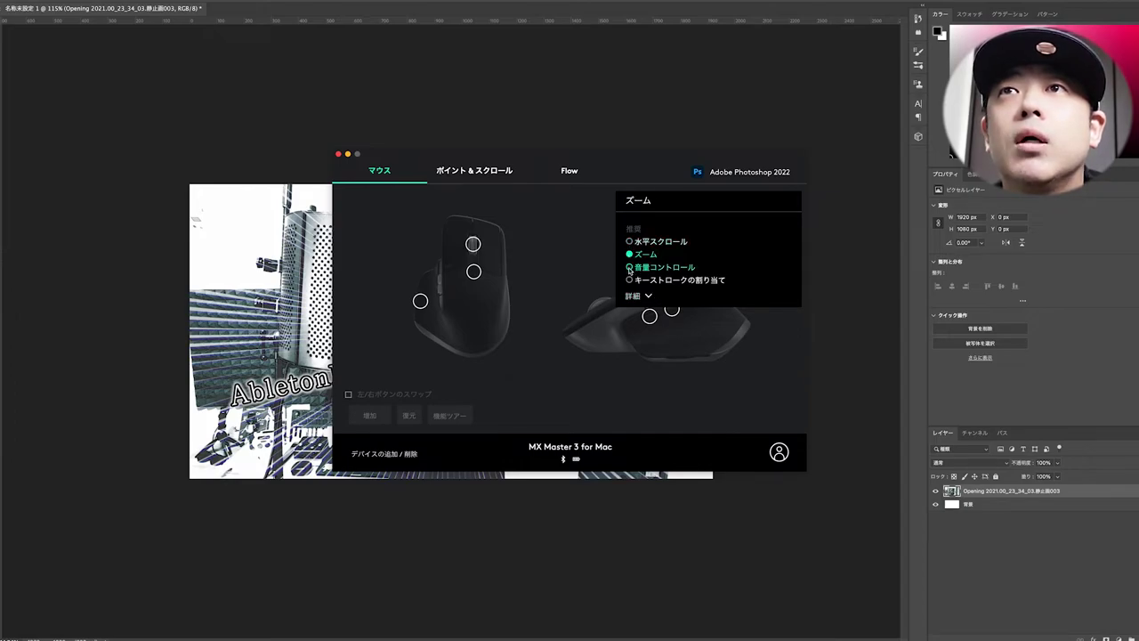
left_click(630, 268)
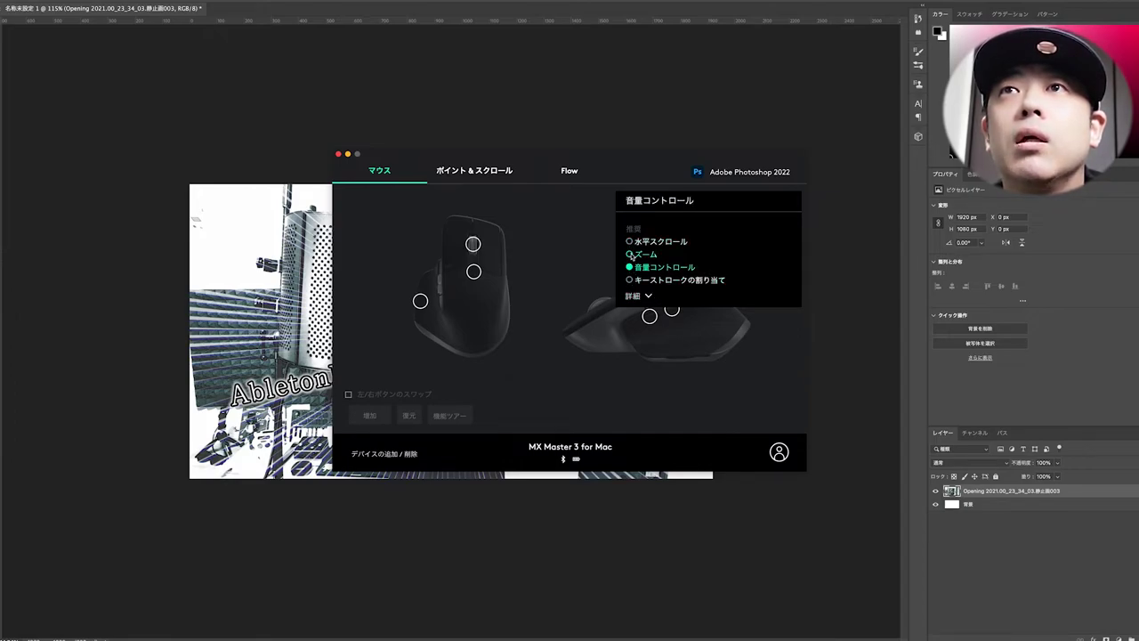
left_click(630, 254)
left_click(570, 286)
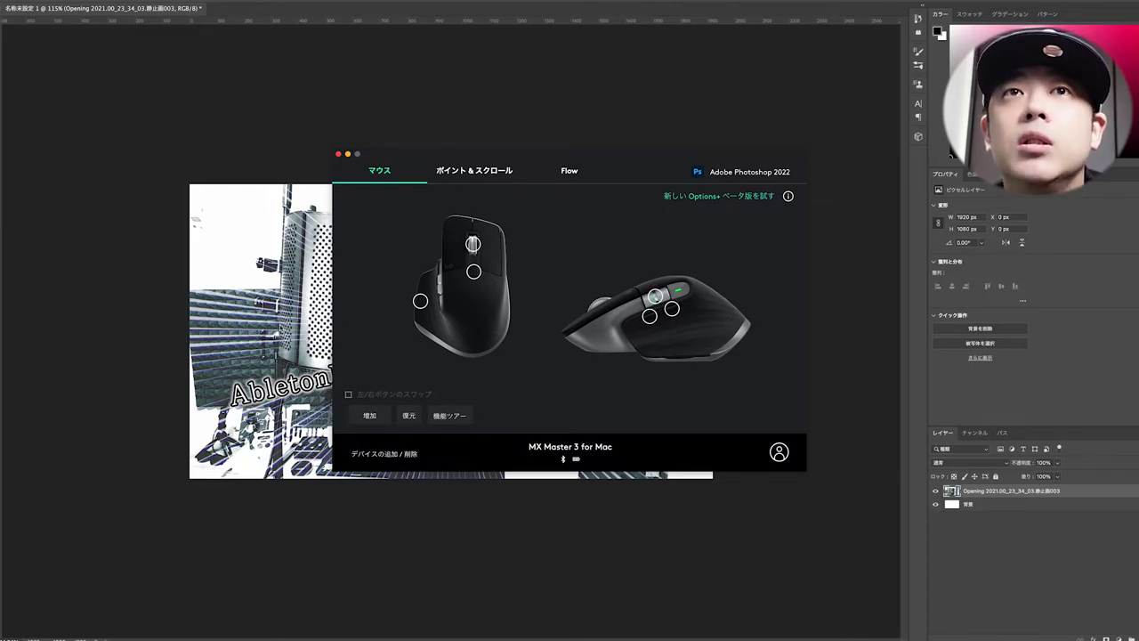
Switch to Photoshop and repeatedly zoom the image in and out to demonstrate the thumb wheel's zoom function.
left_click(281, 327)
scroll(376, 310, "up", 5)
scroll(376, 310, "down", 8)
scroll(377, 311, "up", 6)
scroll(377, 311, "down", 8)
scroll(377, 310, "up", 3)
scroll(378, 310, "down", 3)
scroll(376, 311, "up", 6)
scroll(373, 311, "down", 3)
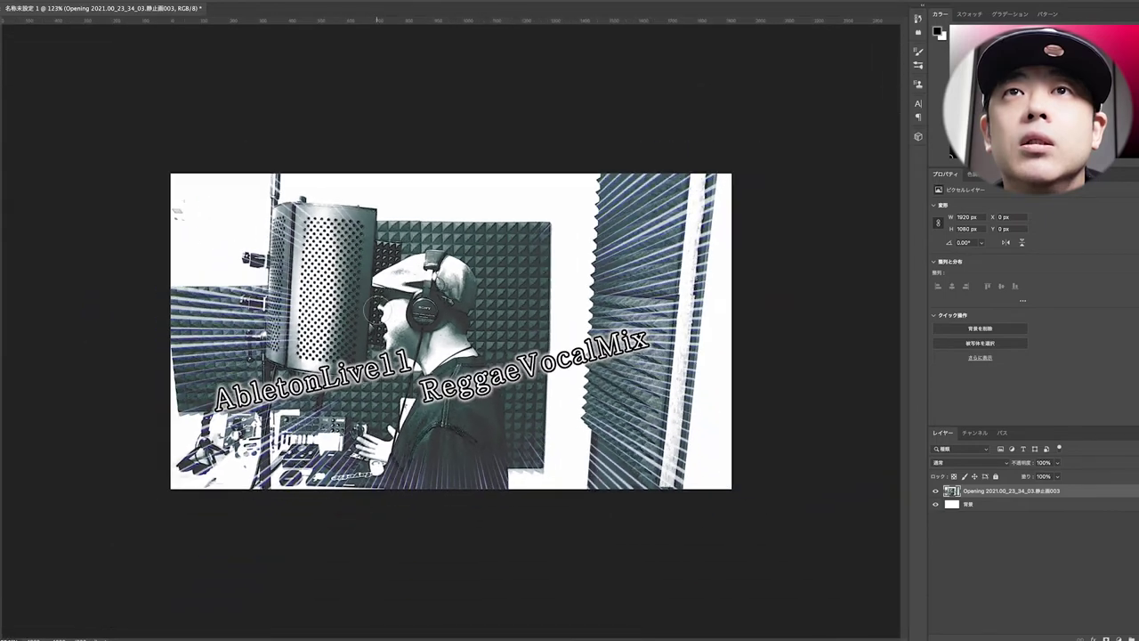
Switch back to Logi Options and assign 水平スクロール to the thumb wheel in the Photoshop profile.
mouse_move(612, 628)
left_click(1065, 625)
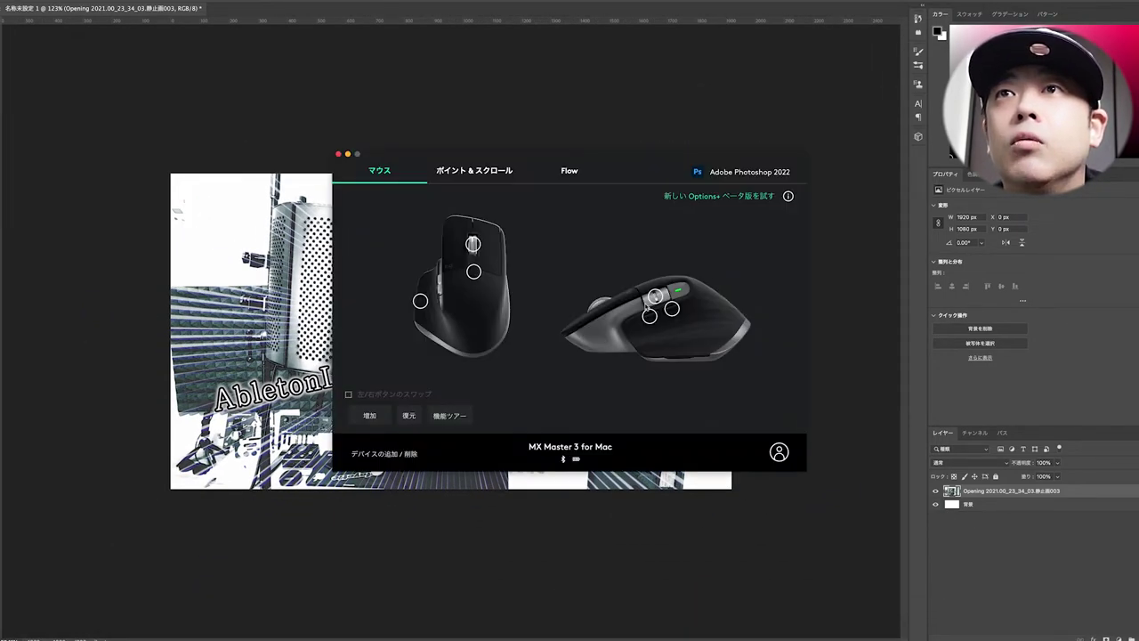
left_click(656, 295)
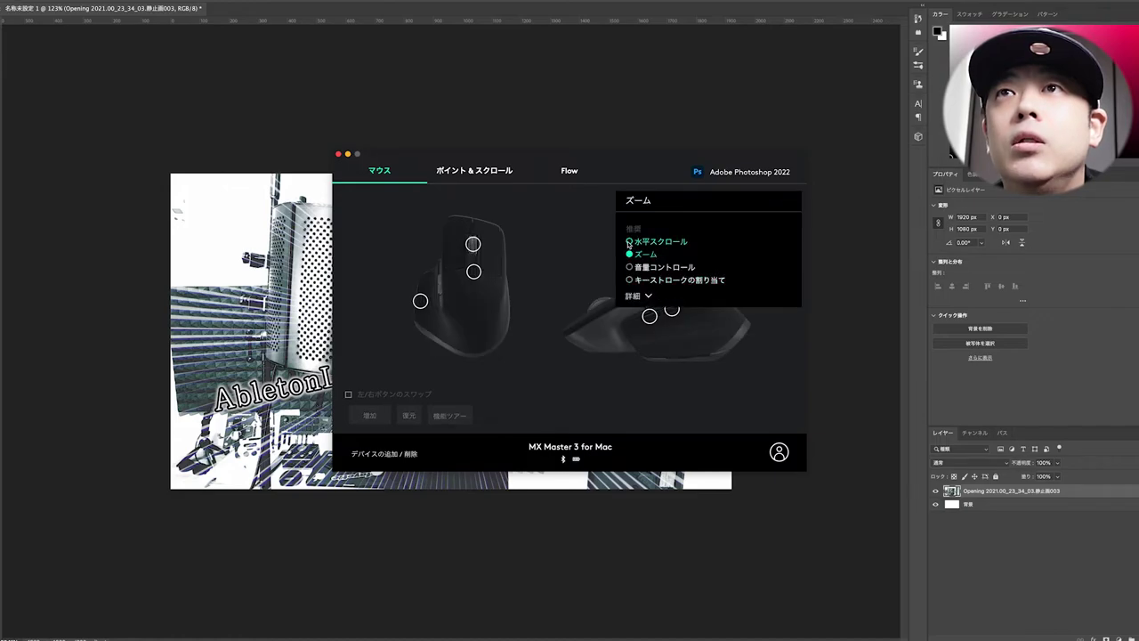
left_click(628, 243)
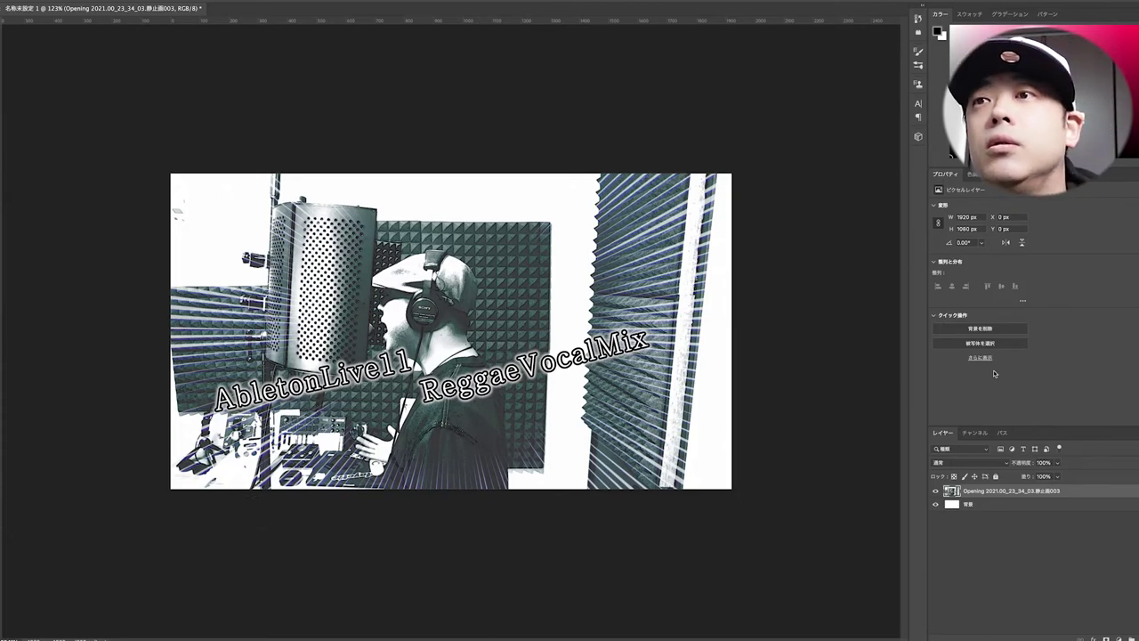
Reopen Logi Options and restore the Photoshop thumb wheel function to ズーム.
mouse_move(935, 633)
left_click(1067, 626)
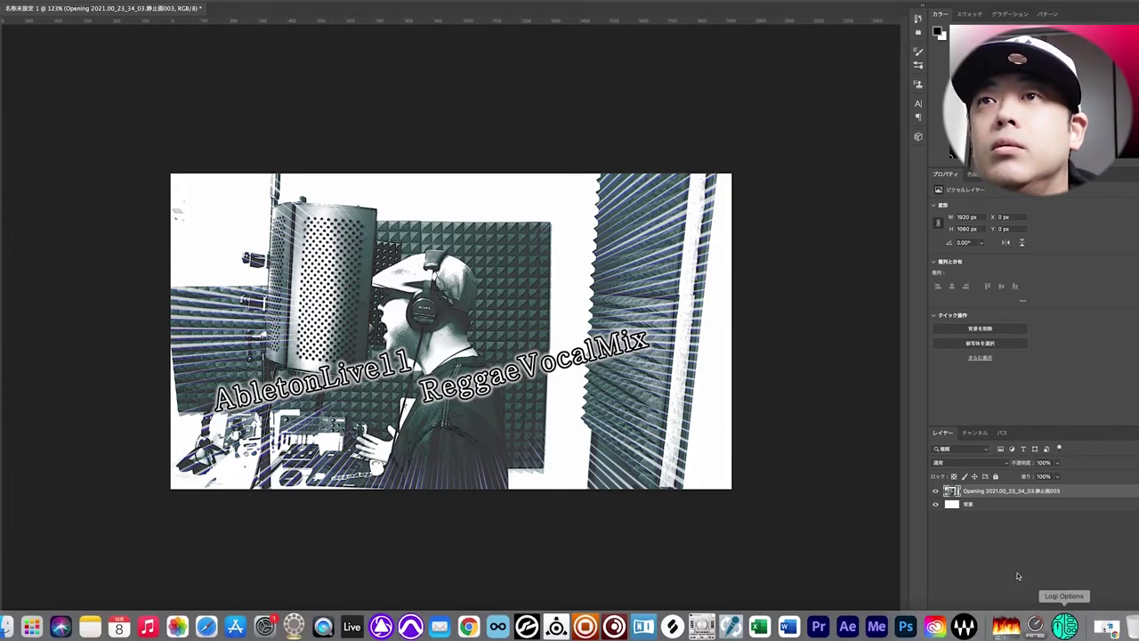
left_click(629, 256)
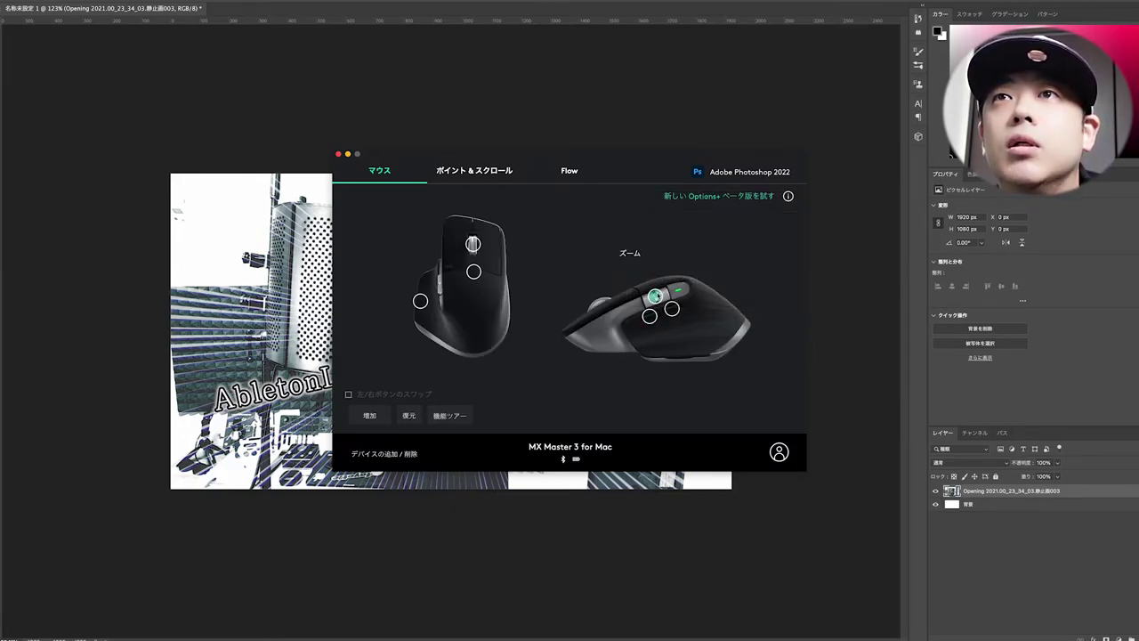
Return to the Photoshop image and check the restored thumb wheel zoom by zooming out and in several times.
left_click(73, 301)
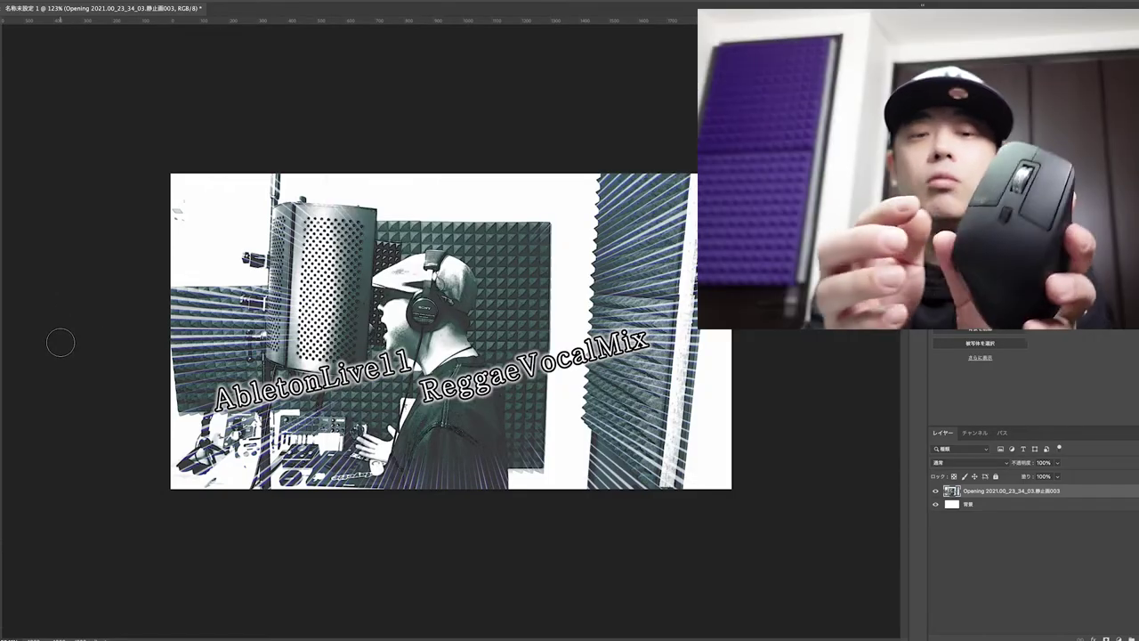
scroll(60, 342, "down", 3)
scroll(61, 342, "up", 3)
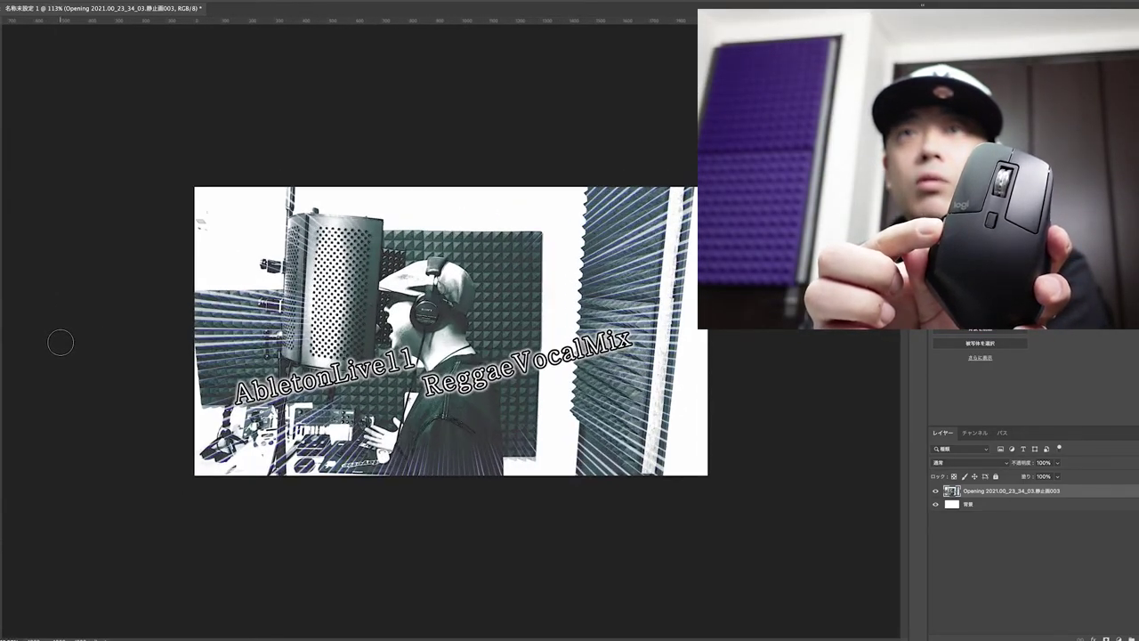
scroll(61, 342, "down", 3)
scroll(60, 342, "up", 4)
scroll(61, 342, "down", 2)
scroll(61, 342, "up", 2)
scroll(60, 342, "down", 2)
scroll(61, 341, "up", 2)
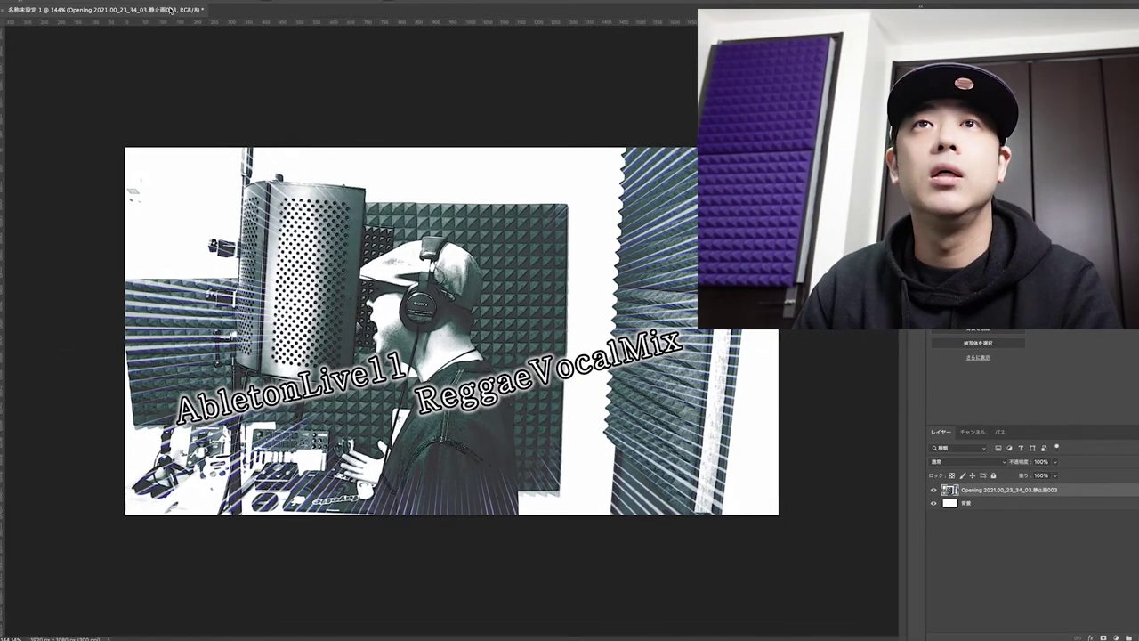
Switch to the リストの作成 workbook in Excel and scroll the sheet sideways and back to demonstrate horizontal scrolling.
key("ctrl+Up")
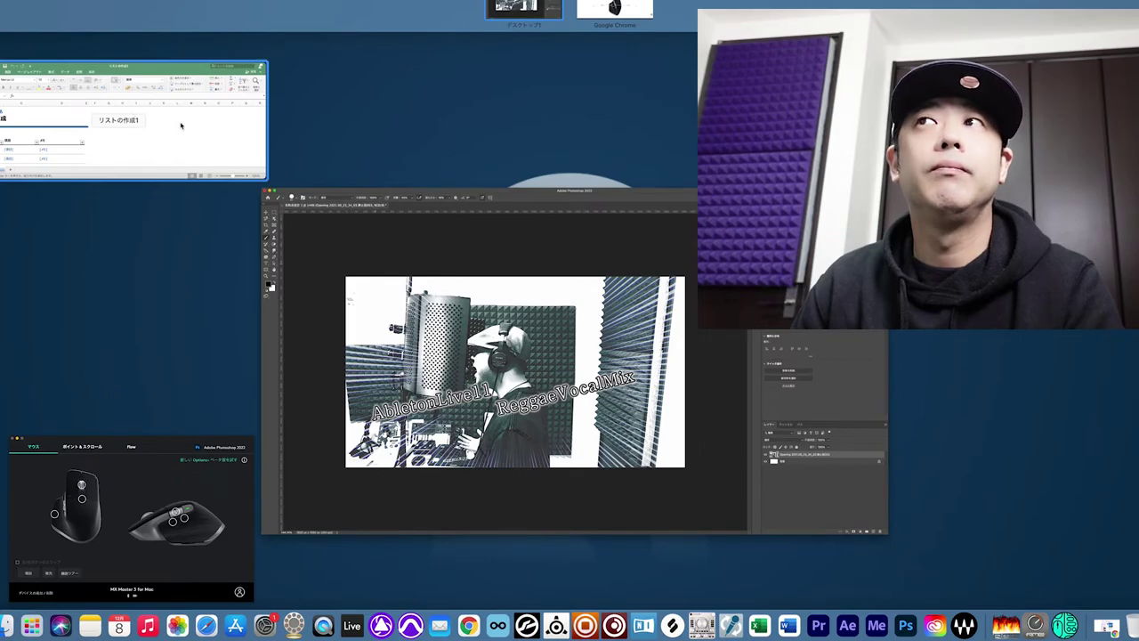
left_click(961, 192)
scroll(535, 258, "up", 5)
scroll(535, 257, "down", 6)
scroll(536, 259, "up", 4)
scroll(536, 258, "down", 3)
scroll(536, 258, "up", 3)
scroll(536, 256, "down", 3)
scroll(536, 255, "up", 3)
scroll(536, 255, "down", 3)
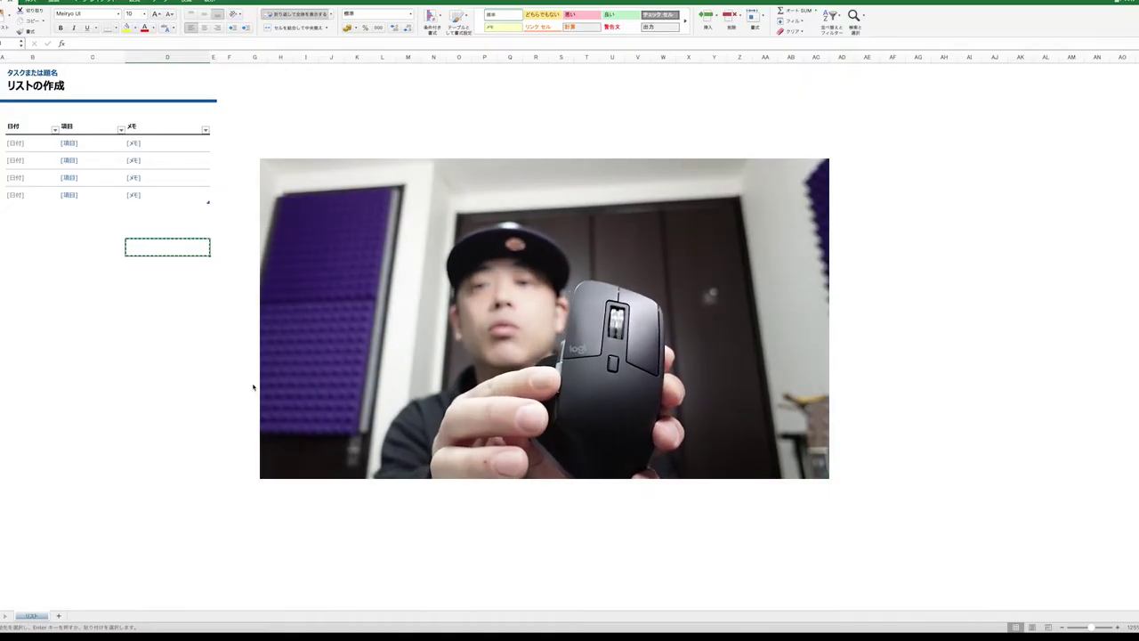
scroll(254, 387, "right", 5)
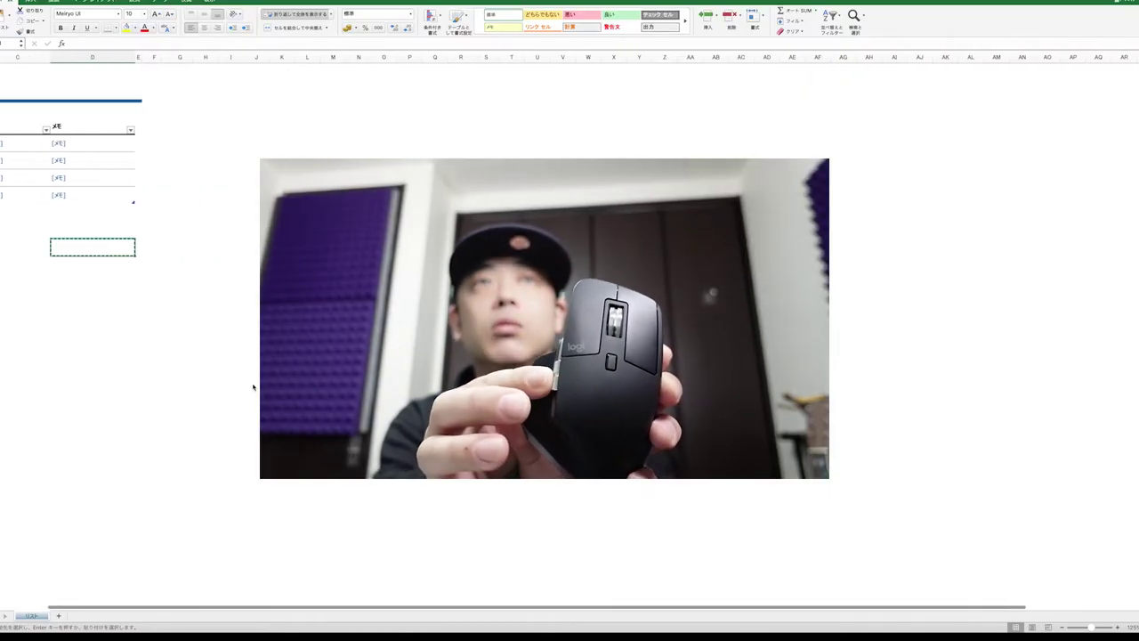
scroll(254, 388, "left", 5)
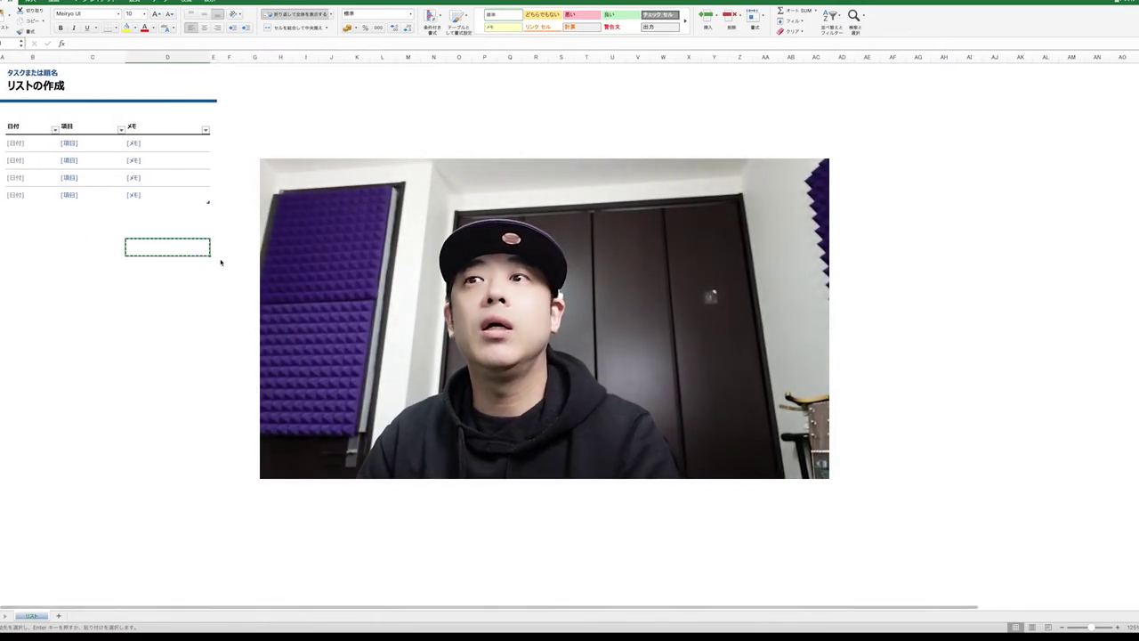
In Logi Options, select the Microsoft Excel profile and assign ズーム to the thumb wheel.
mouse_move(922, 616)
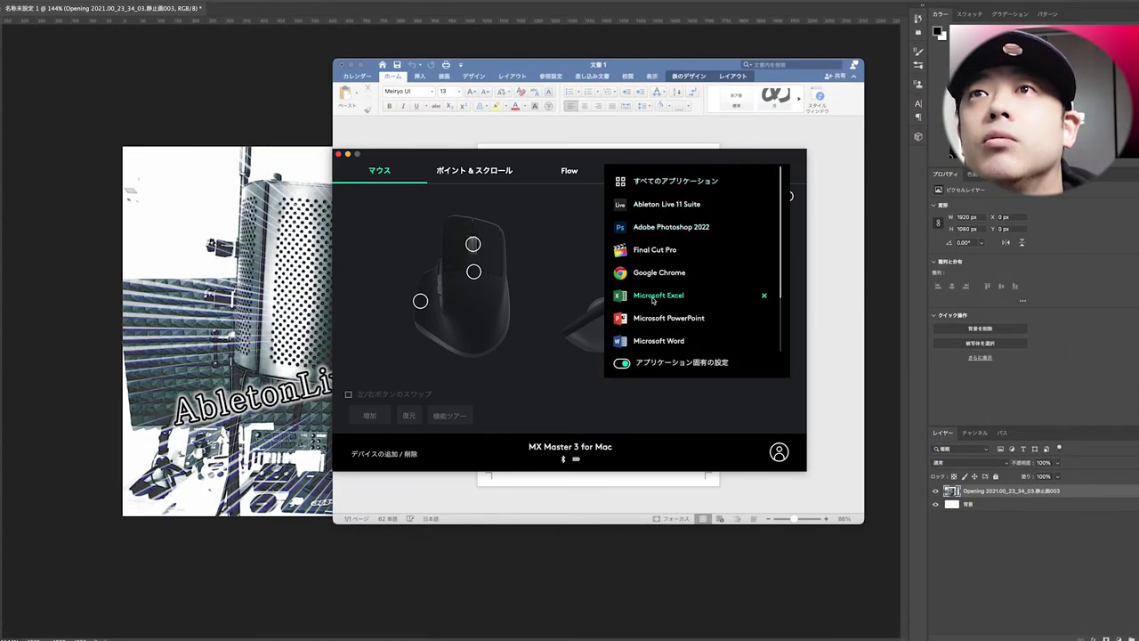
left_click(653, 297)
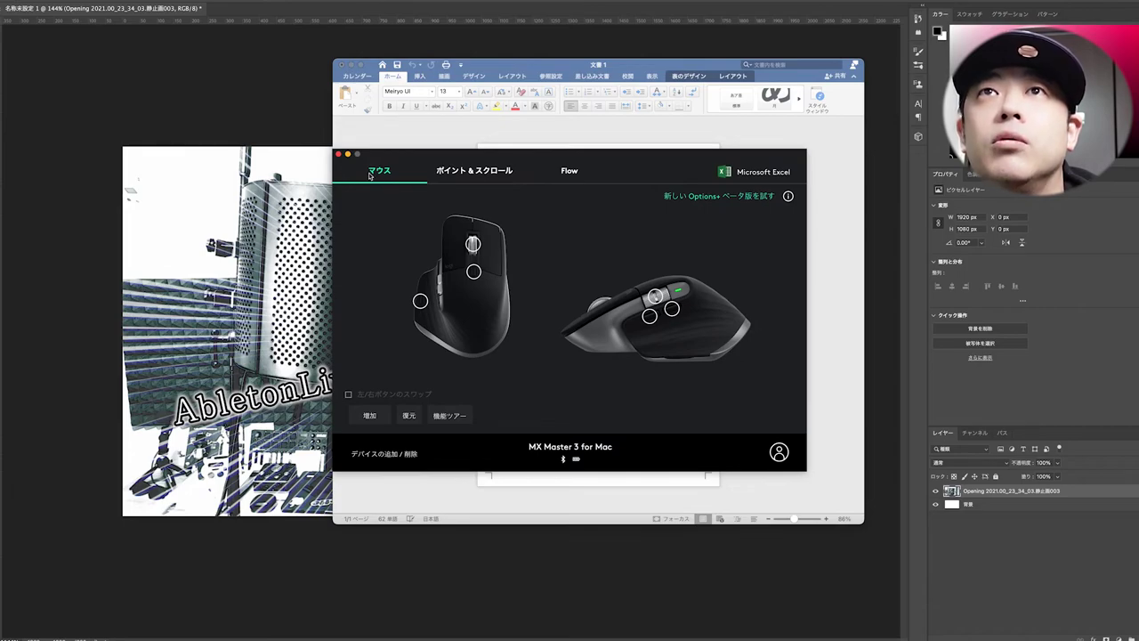
left_click(655, 296)
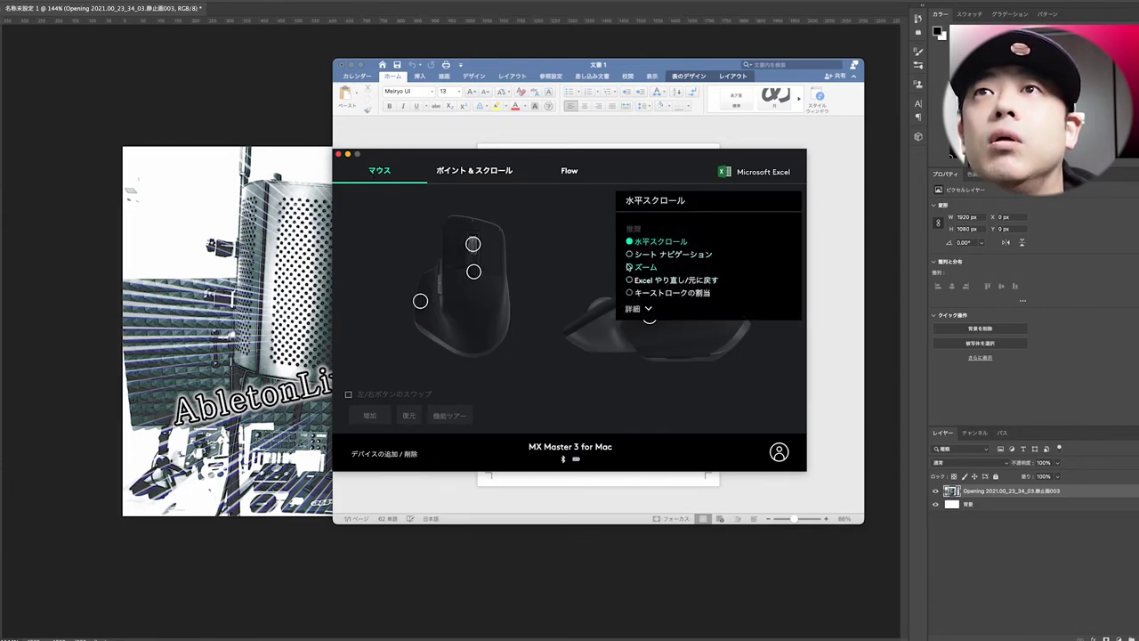
left_click(630, 267)
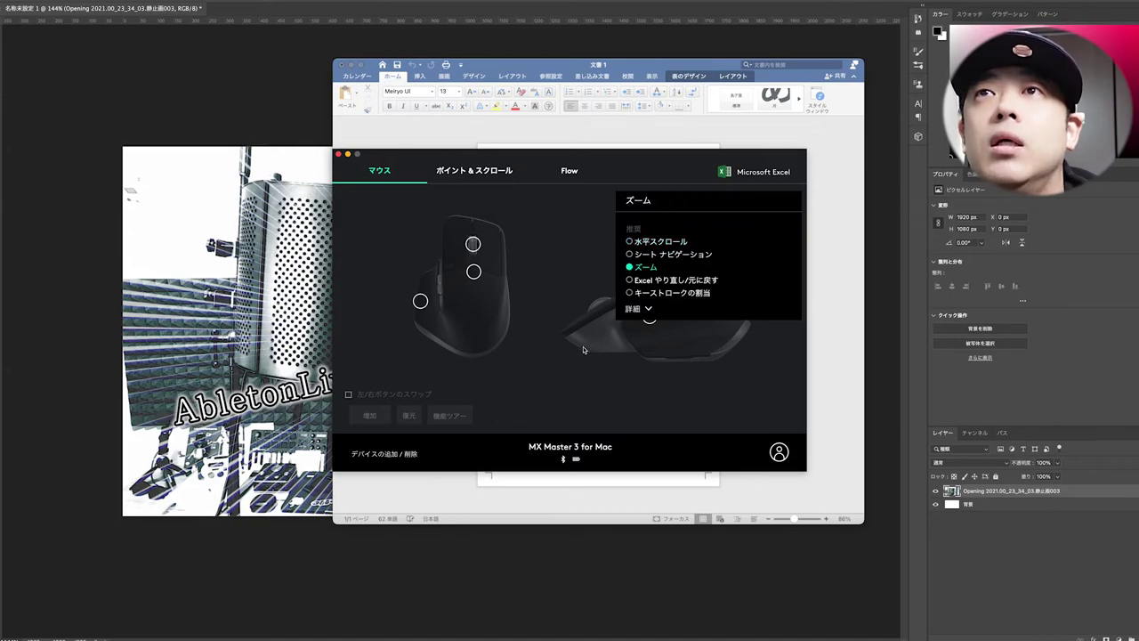
left_click(597, 412)
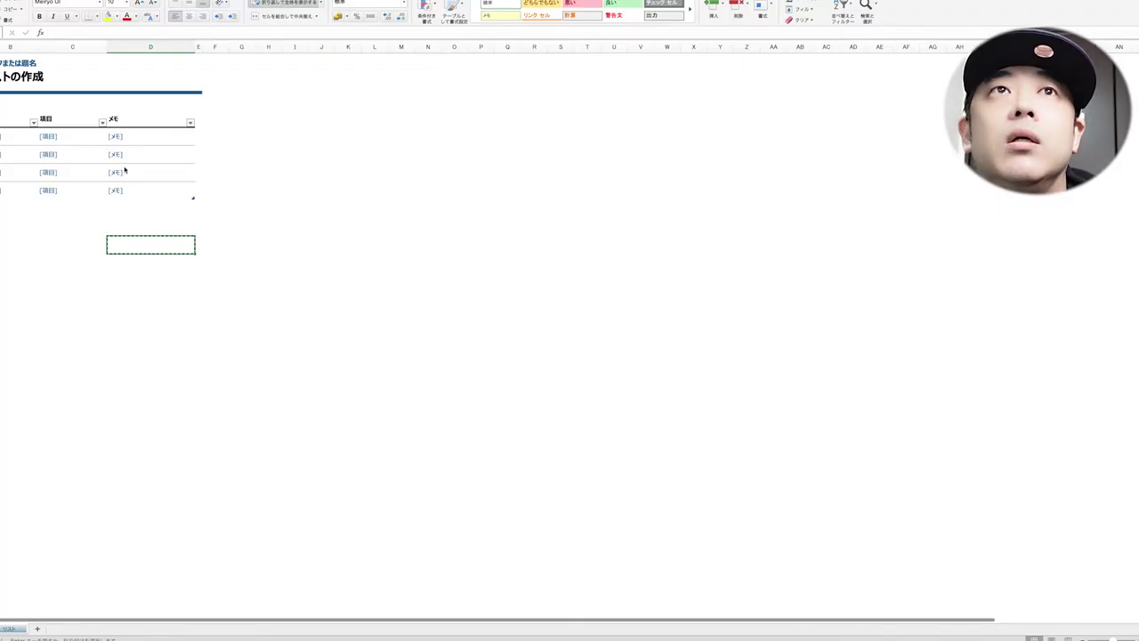
Zoom the Excel sheet in and out to test the newly assigned thumb wheel function.
scroll(105, 177, "up", 3)
scroll(104, 177, "down", 6)
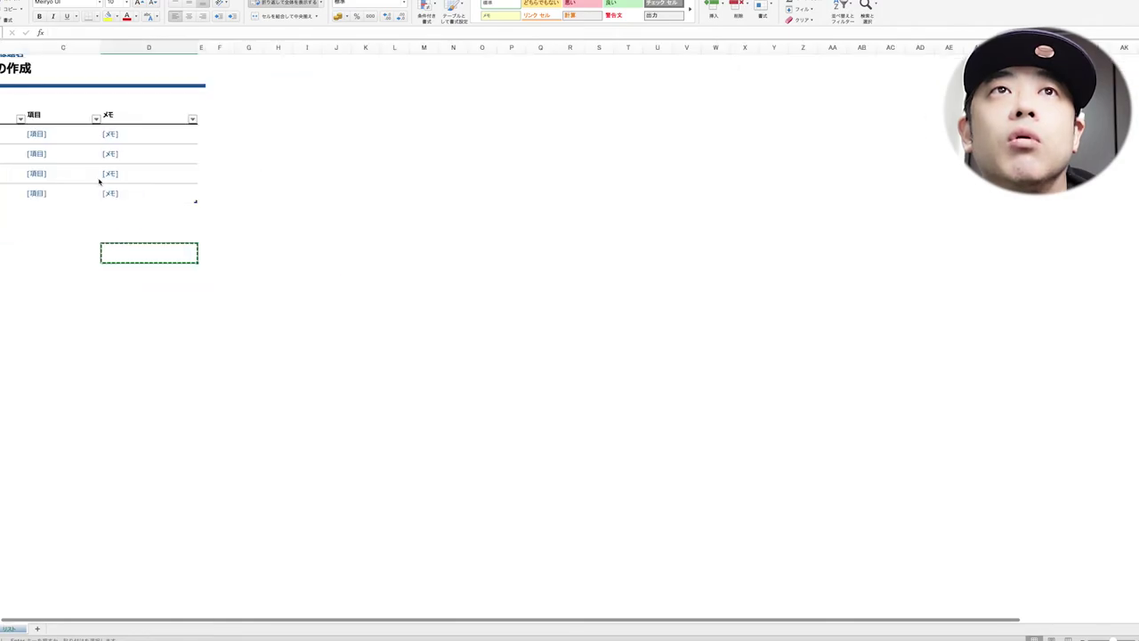
scroll(99, 181, "up", 3)
scroll(97, 180, "down", 2)
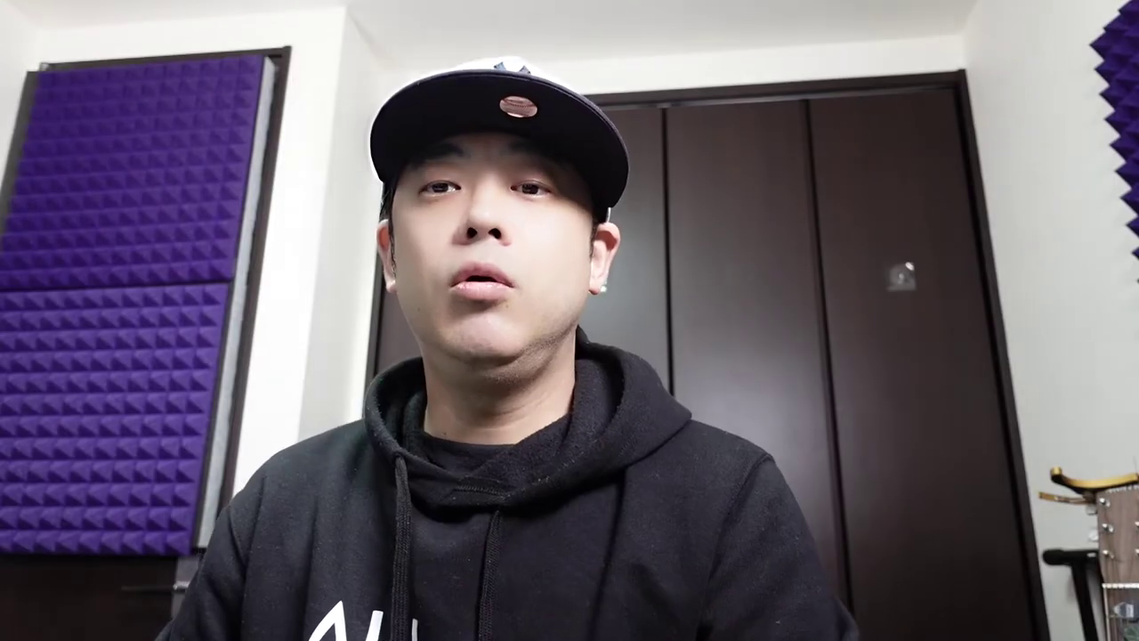